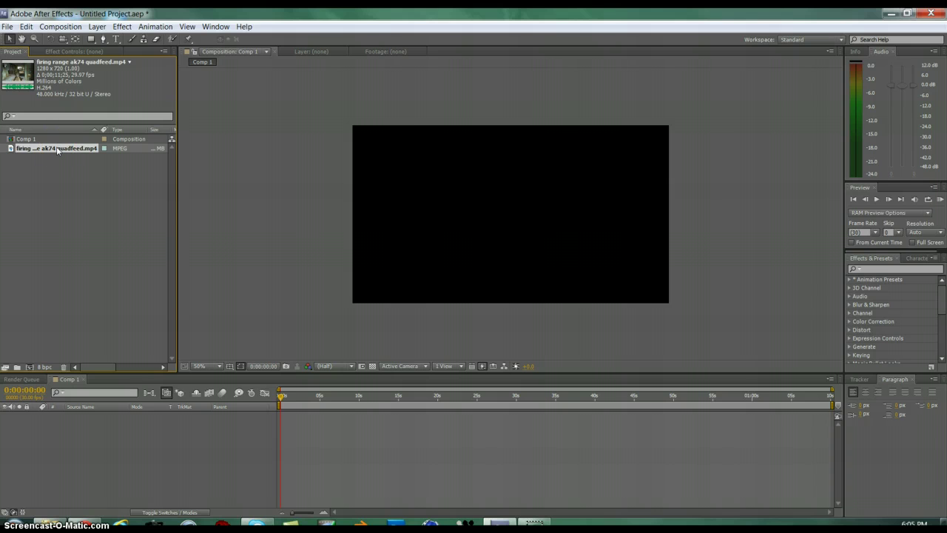
# Step: Add the firing range ak74 quadfeed.mp4 footage to Comp 1 and enlarge it slightly past the frame edges
pyautogui.moveTo(57, 149); pyautogui.dragTo(510, 212)
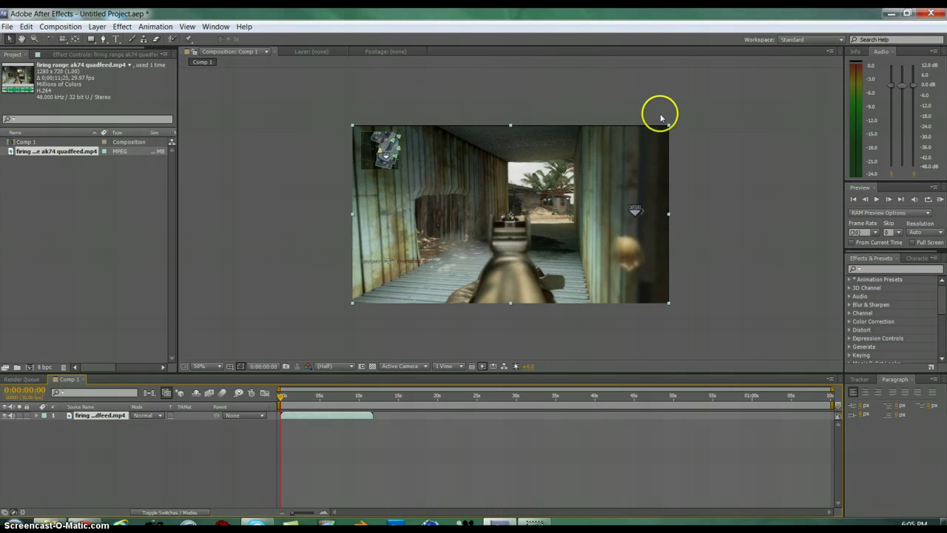
pyautogui.moveTo(669, 128); pyautogui.dragTo(670, 129)
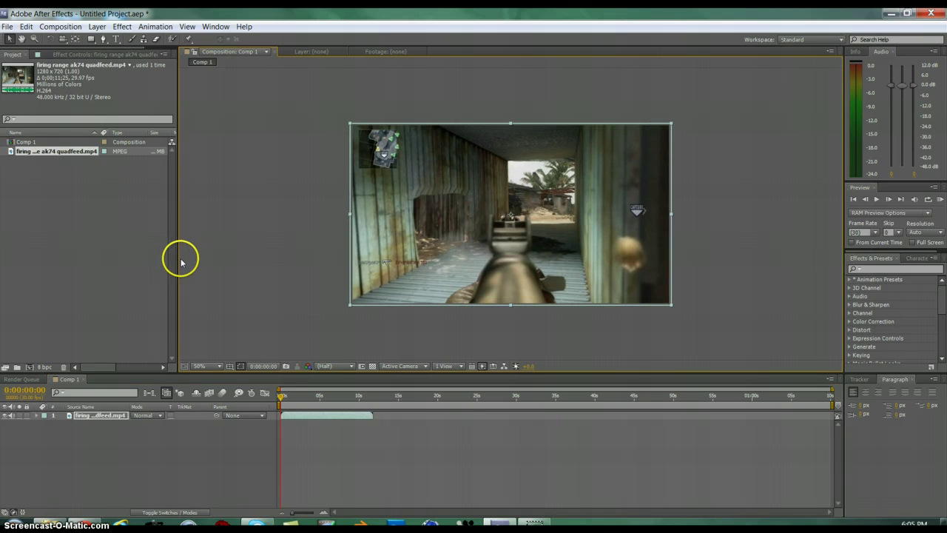
# Step: Apply the Magic Bullet Looks effect to the clip and open its look editor
pyautogui.click(123, 27)
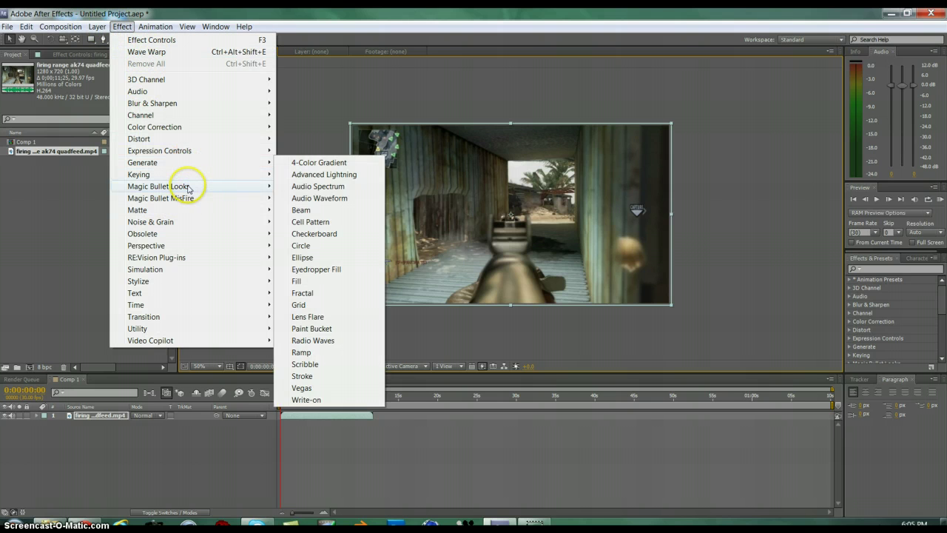
pyautogui.moveTo(201, 186)
pyautogui.click(293, 186)
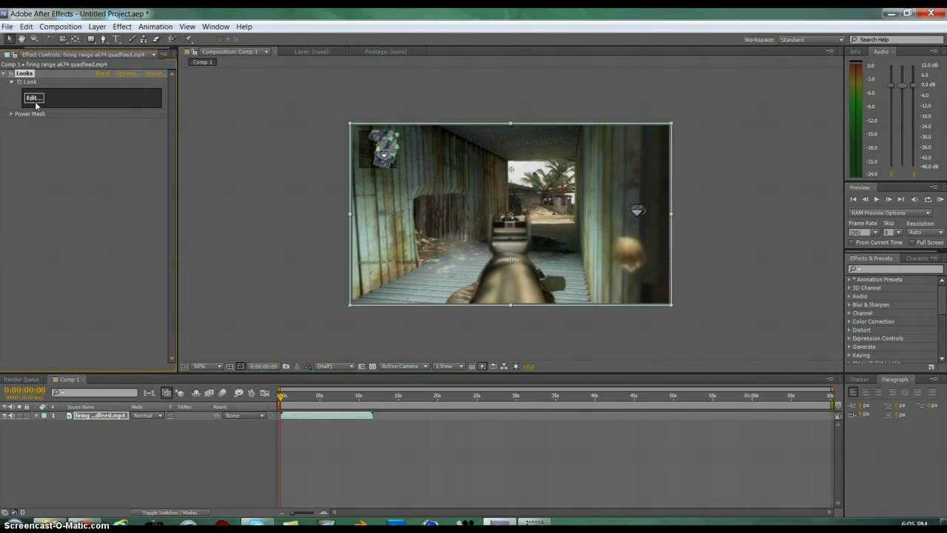
pyautogui.click(34, 99)
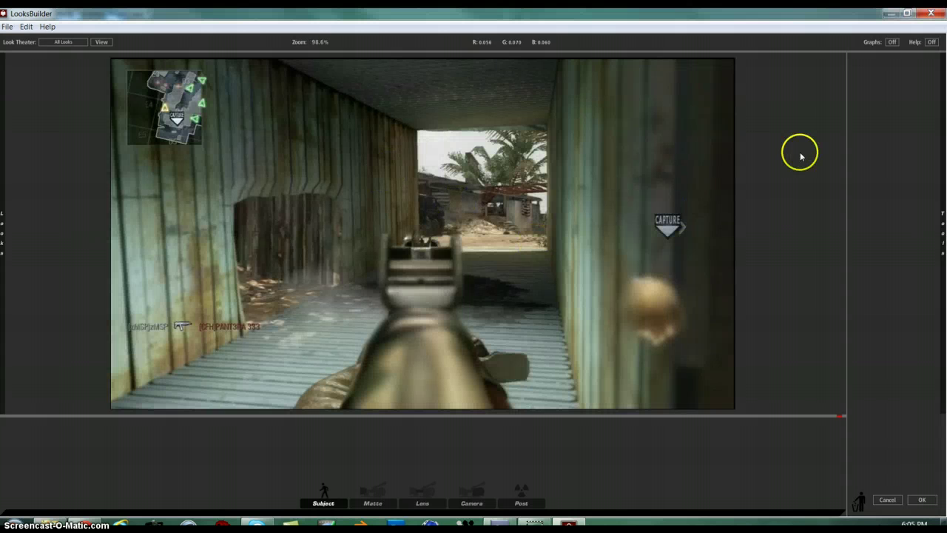
# Step: Apply the Punchy look from the Music Videos presets to the clip and return to the composition
pyautogui.click(7, 26)
pyautogui.moveTo(3, 236)
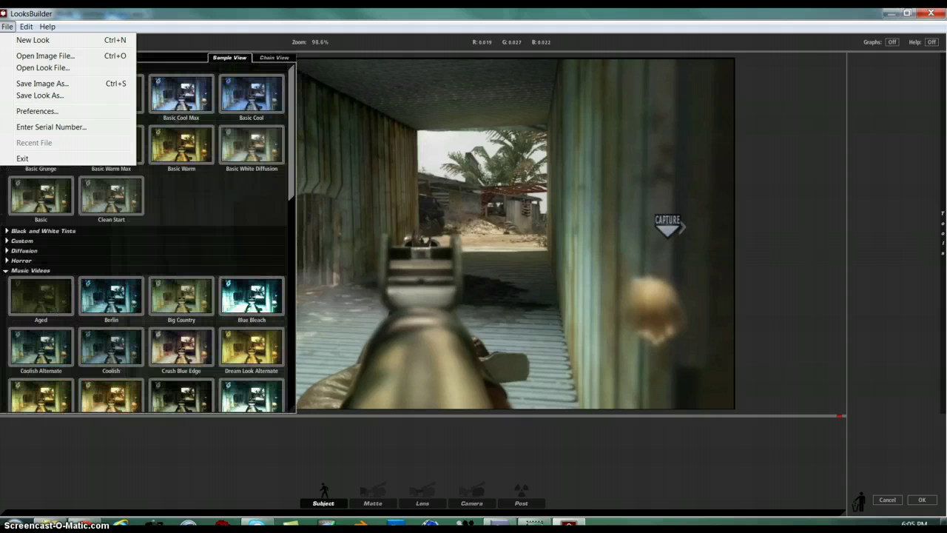
pyautogui.click(289, 190)
pyautogui.moveTo(289, 191); pyautogui.dragTo(276, 254)
pyautogui.click(275, 254)
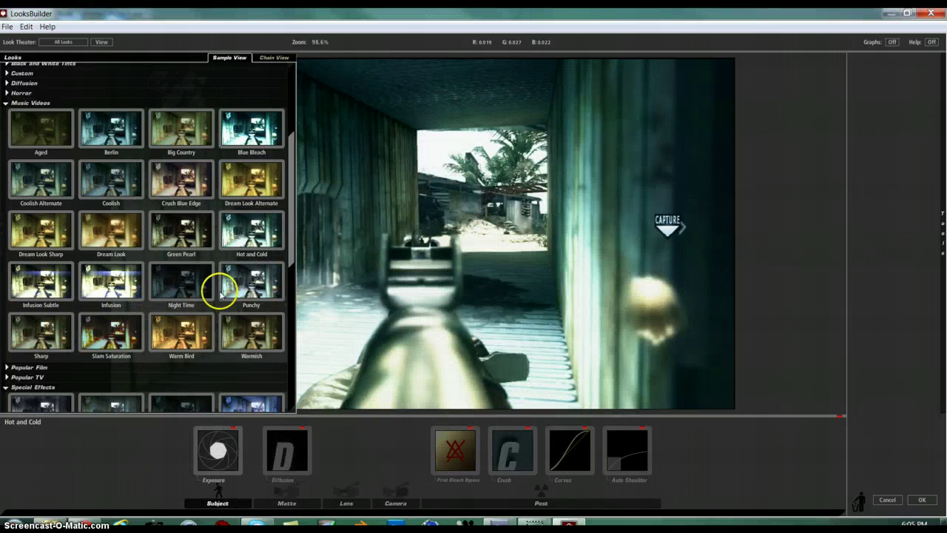
pyautogui.click(244, 286)
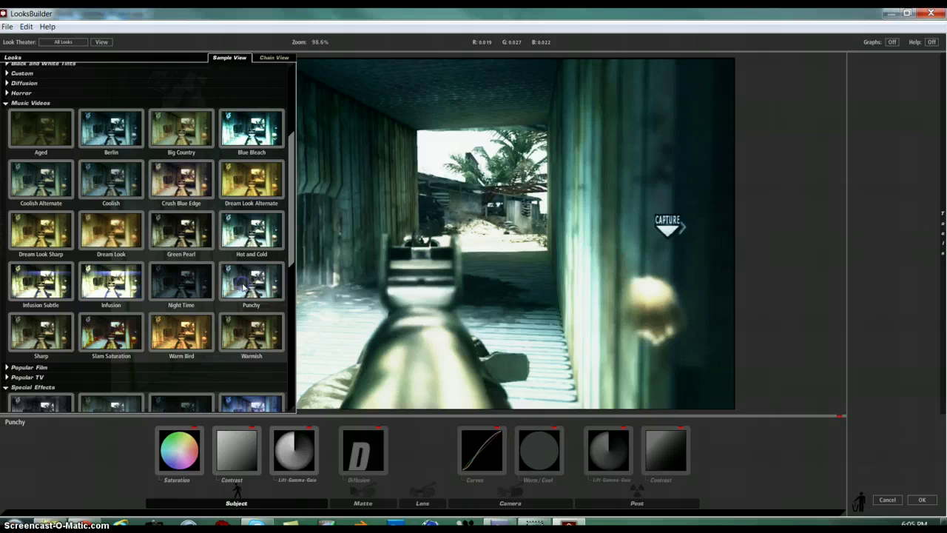
pyautogui.click(914, 499)
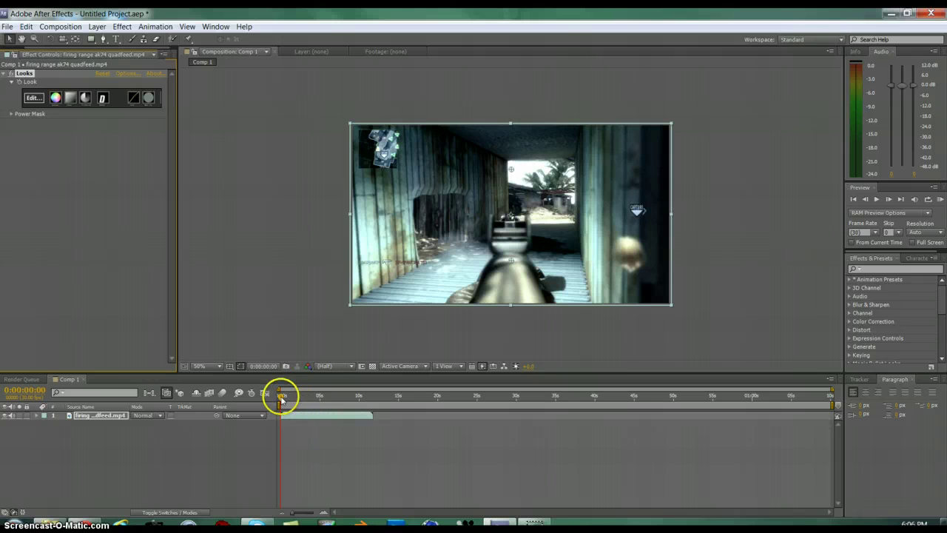
# Step: Move the current time in Comp 1 to 0:00:01:13
pyautogui.moveTo(284, 398)
pyautogui.mouseDown()
pyautogui.moveTo(334, 400)
pyautogui.moveTo(279, 406)
pyautogui.moveTo(294, 411)
pyautogui.mouseUp()
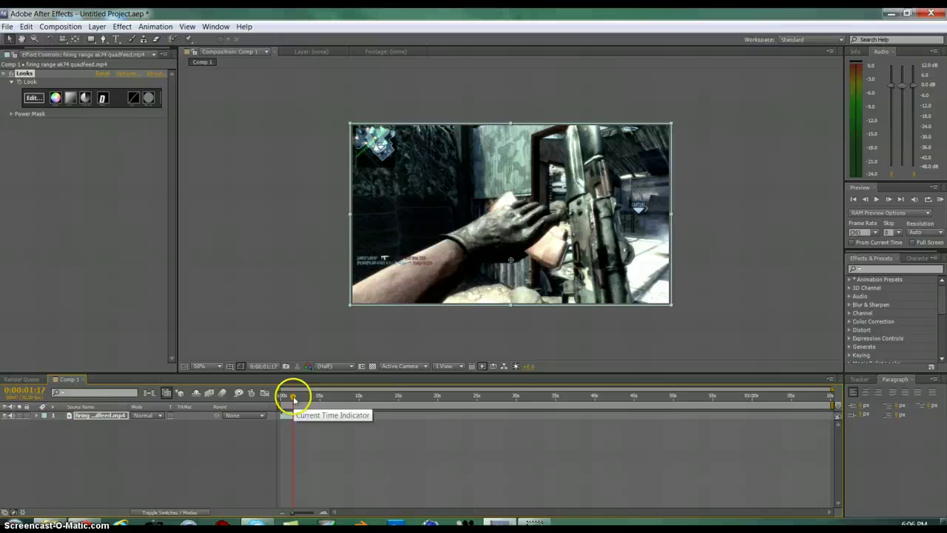
pyautogui.moveTo(293, 398)
pyautogui.mouseDown()
pyautogui.moveTo(282, 400)
pyautogui.moveTo(294, 402)
pyautogui.mouseUp()
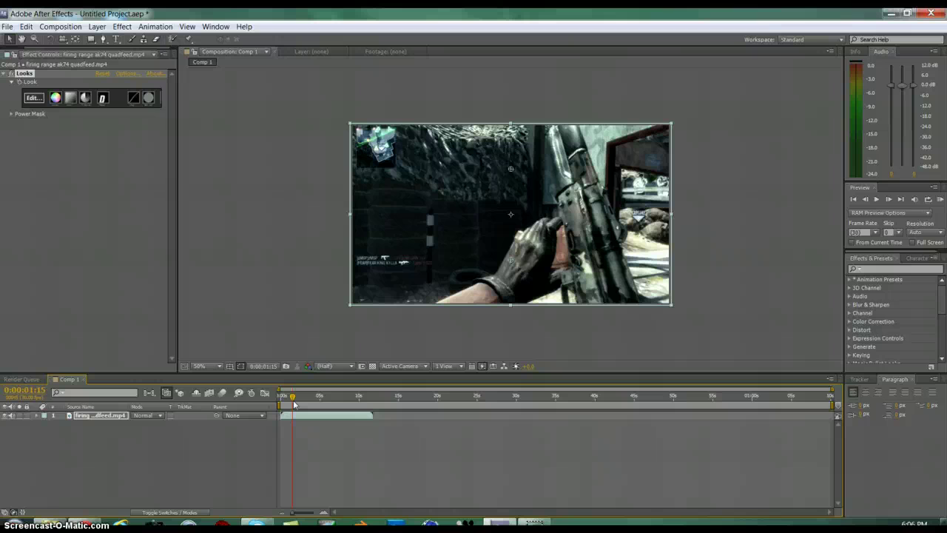
pyautogui.moveTo(294, 402); pyautogui.dragTo(293, 403)
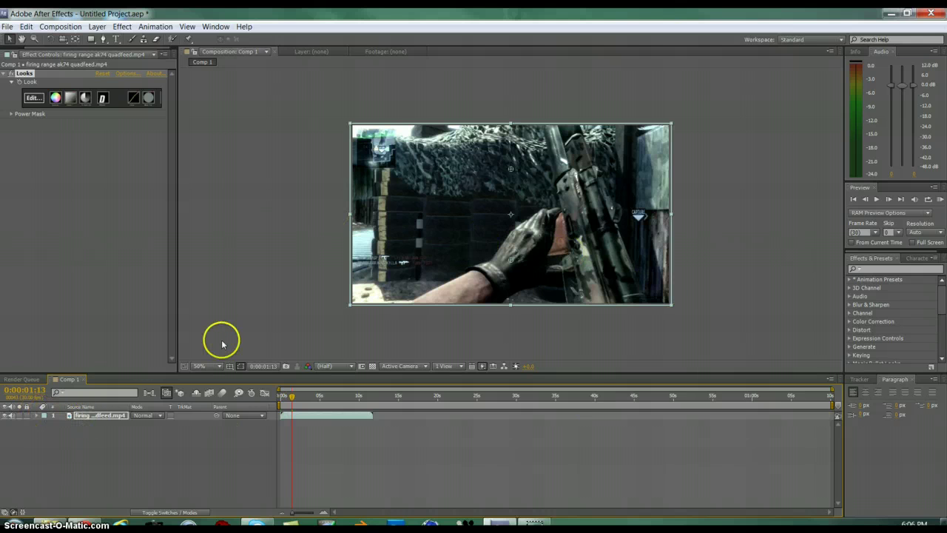
# Step: Search the effects for "wave warp" and apply Wave Warp to the clip
pyautogui.click(119, 29)
pyautogui.moveTo(150, 150)
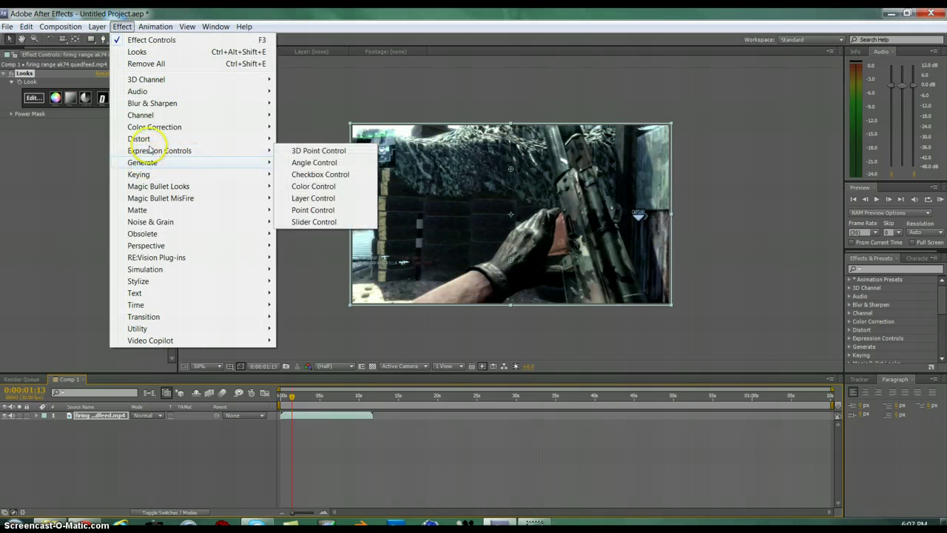
pyautogui.click(883, 276)
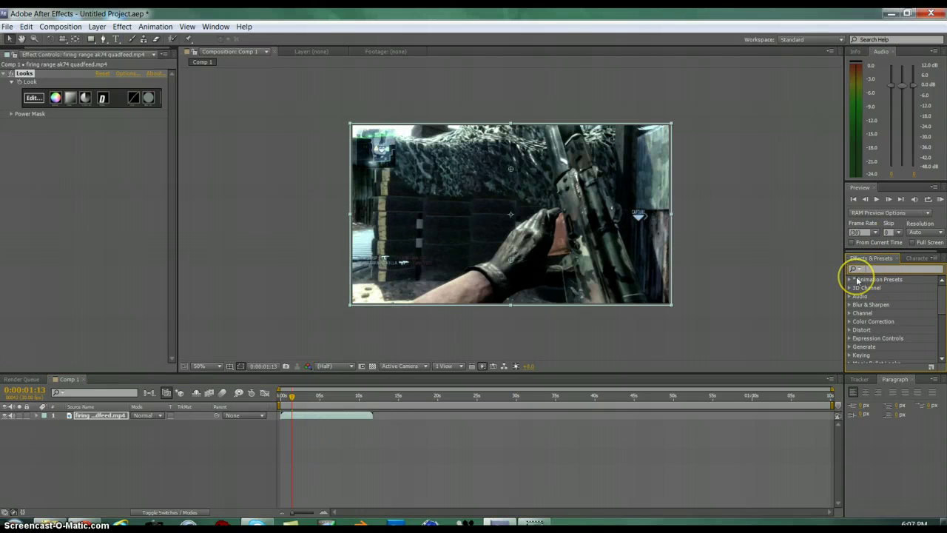
pyautogui.click(859, 269)
pyautogui.write('wave warp')
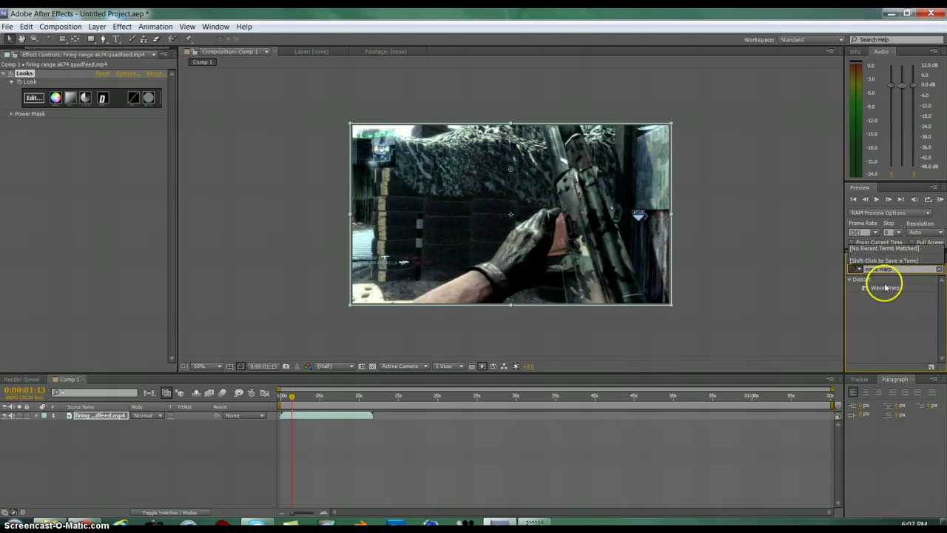
pyautogui.moveTo(883, 288); pyautogui.dragTo(329, 414)
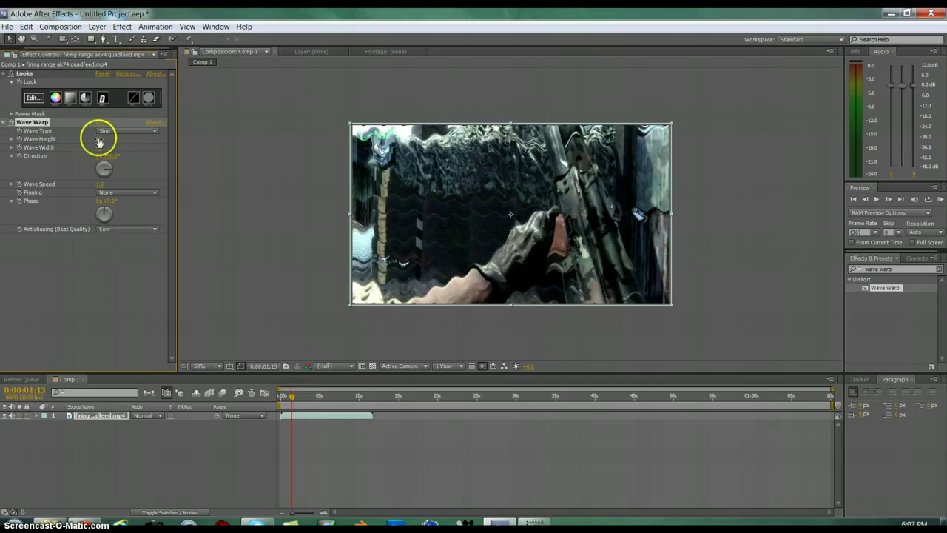
# Step: Set the Wave Warp effect's Wave Height to 0 and Wave Width to 1
pyautogui.moveTo(99, 141); pyautogui.dragTo(96, 144)
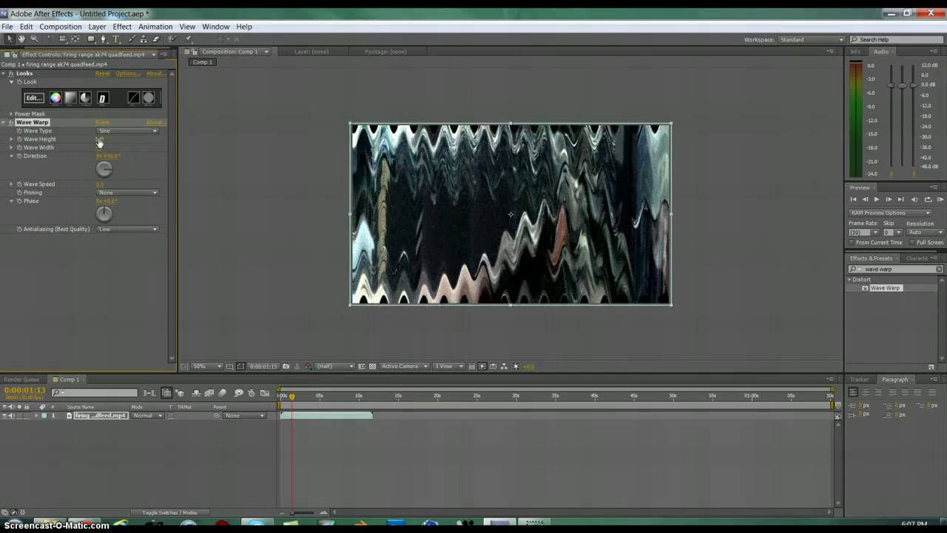
pyautogui.click(104, 138)
pyautogui.click(99, 148)
pyautogui.press('Return')
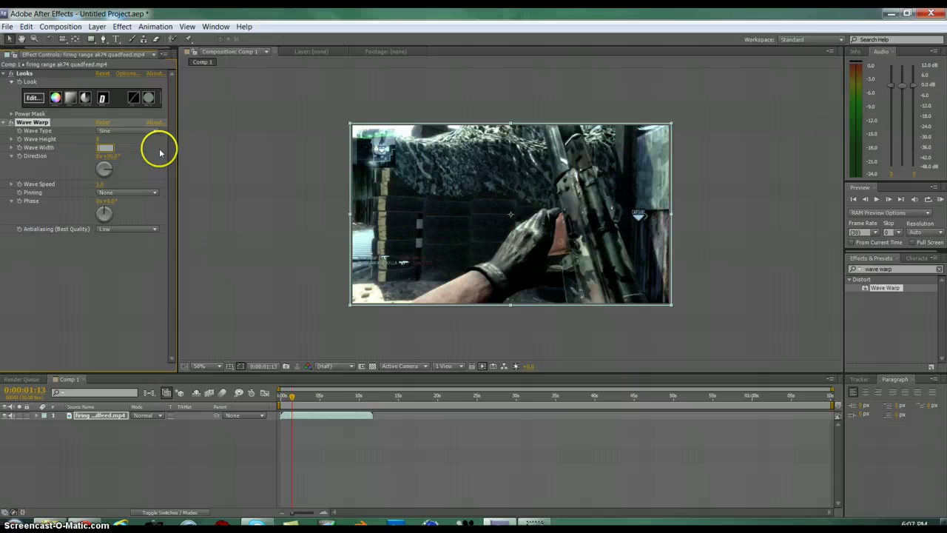
pyautogui.click(152, 152)
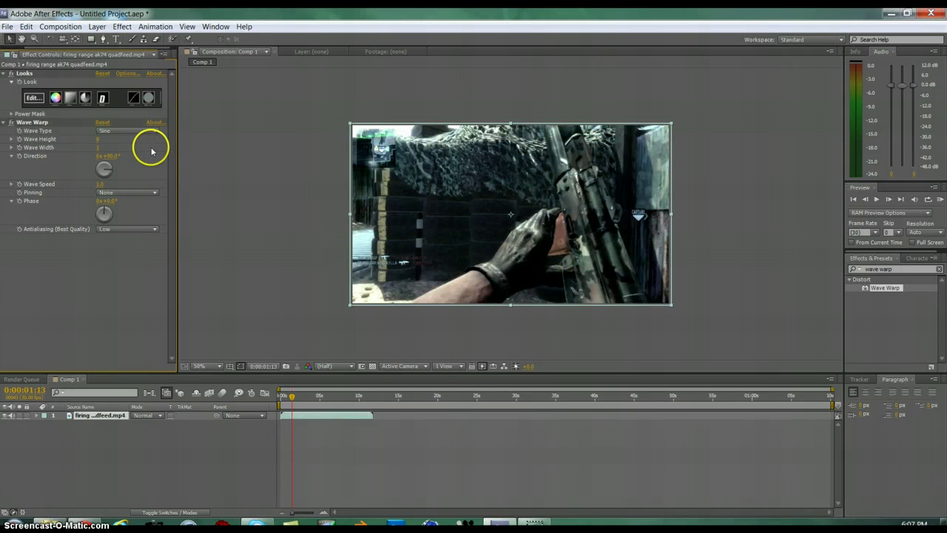
# Step: Start keyframing Wave Height and Wave Width at 0:00:01:15
pyautogui.click(291, 396)
pyautogui.moveTo(291, 397)
pyautogui.mouseDown()
pyautogui.moveTo(302, 397)
pyautogui.moveTo(295, 406)
pyautogui.mouseUp()
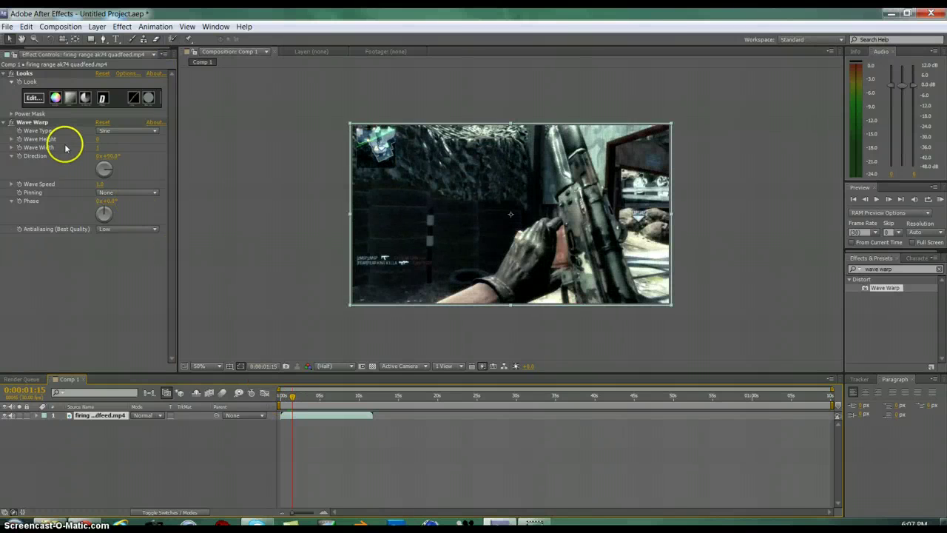
pyautogui.click(20, 131)
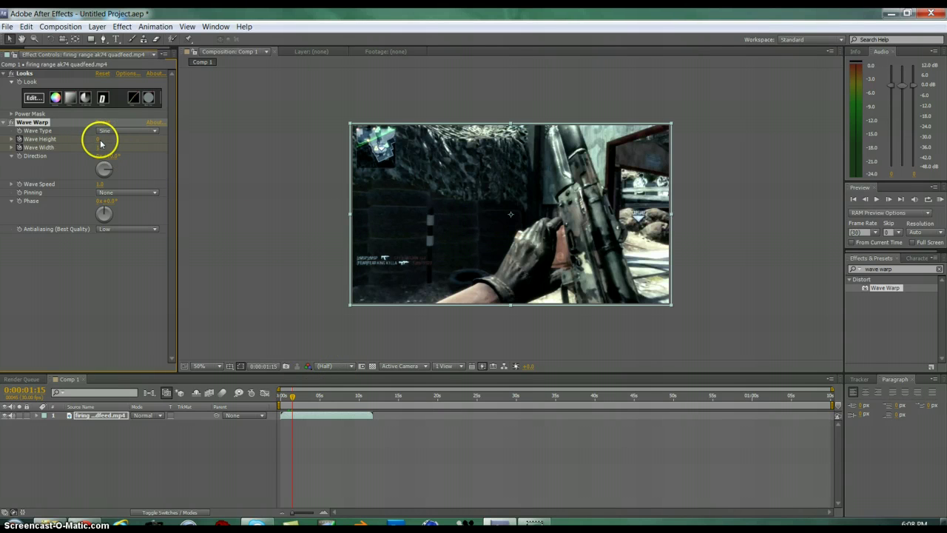
pyautogui.moveTo(100, 143); pyautogui.dragTo(97, 151)
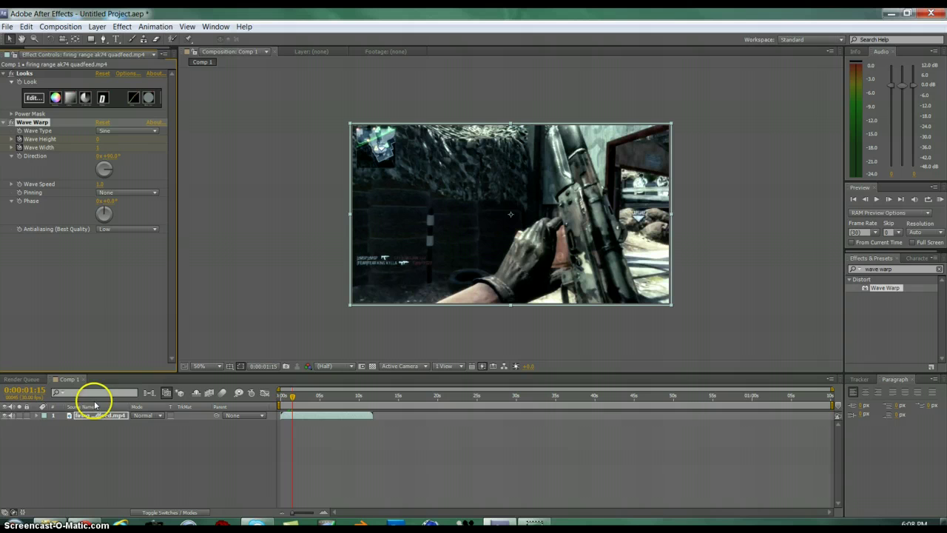
# Step: Expand the clip's Wave Warp properties in the timeline to show the Wave Height and Wave Width keyframes
pyautogui.click(38, 417)
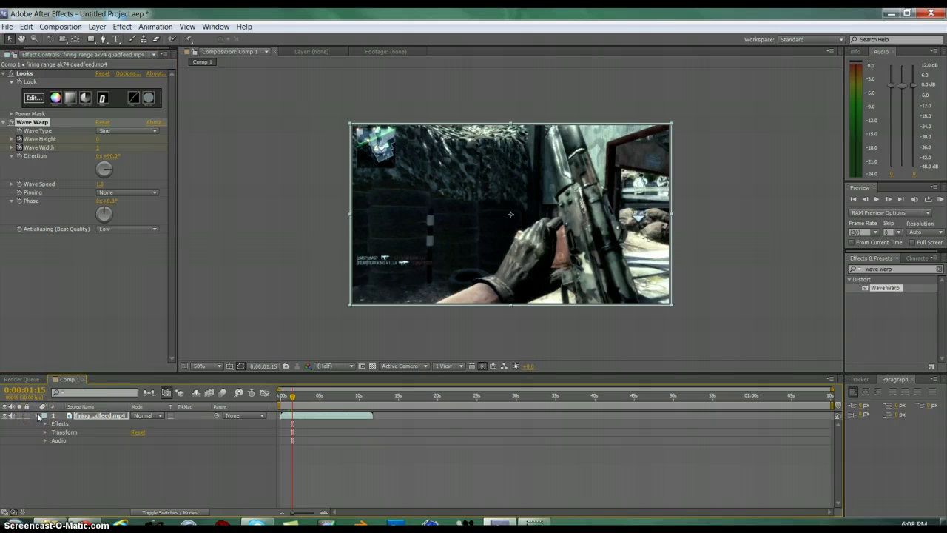
pyautogui.click(40, 421)
pyautogui.click(44, 424)
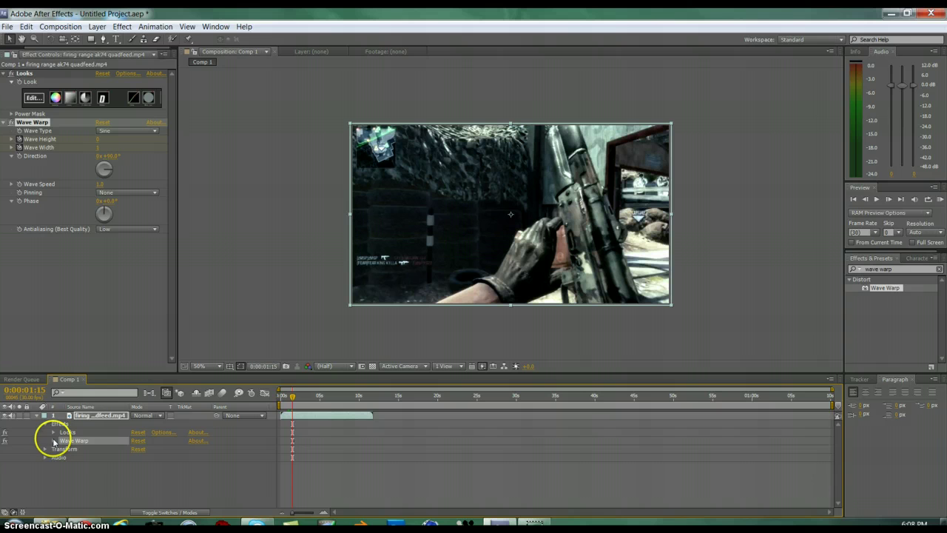
pyautogui.click(54, 441)
pyautogui.scroll(-1, 106, 461)
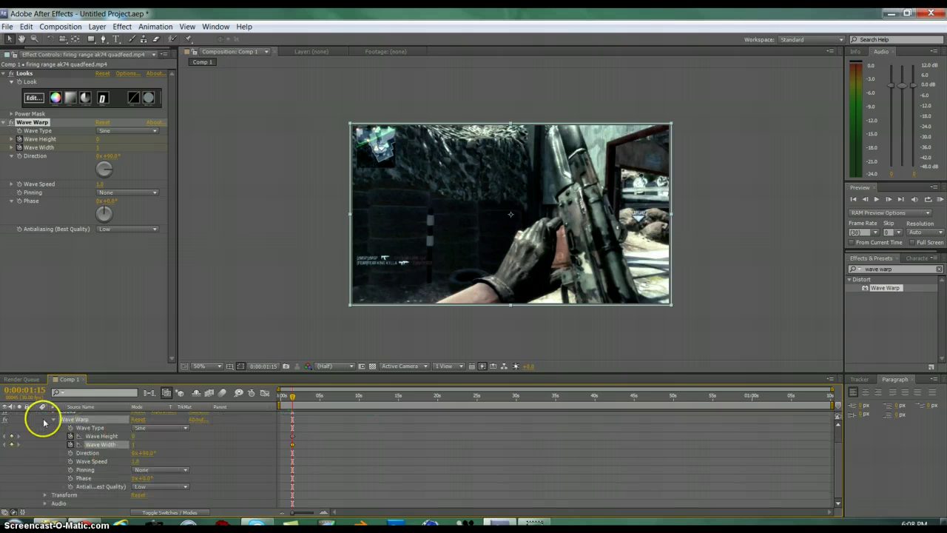
pyautogui.scroll(1, 316, 438)
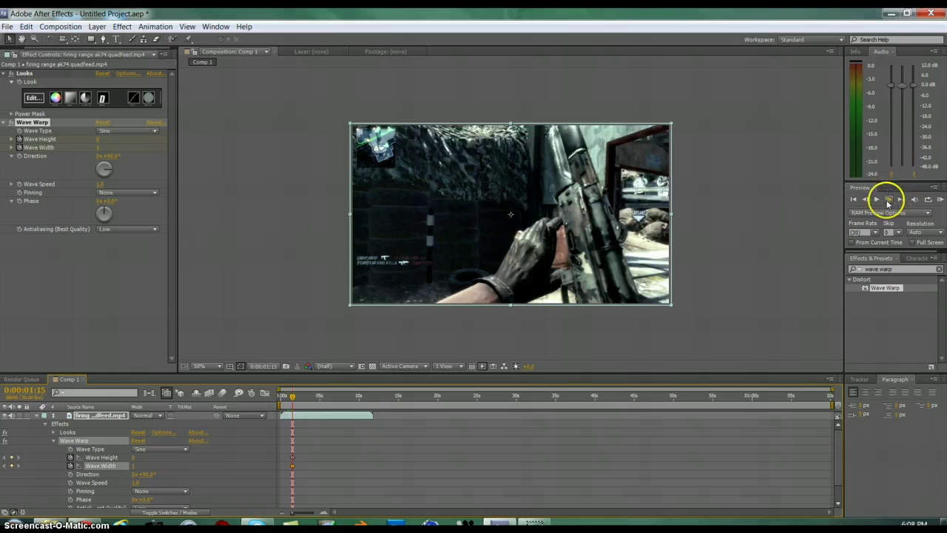
# Step: Add keyframes for Wave Height and Wave Width at 0:00:02:14, keeping their current values
pyautogui.moveTo(296, 394); pyautogui.dragTo(302, 399)
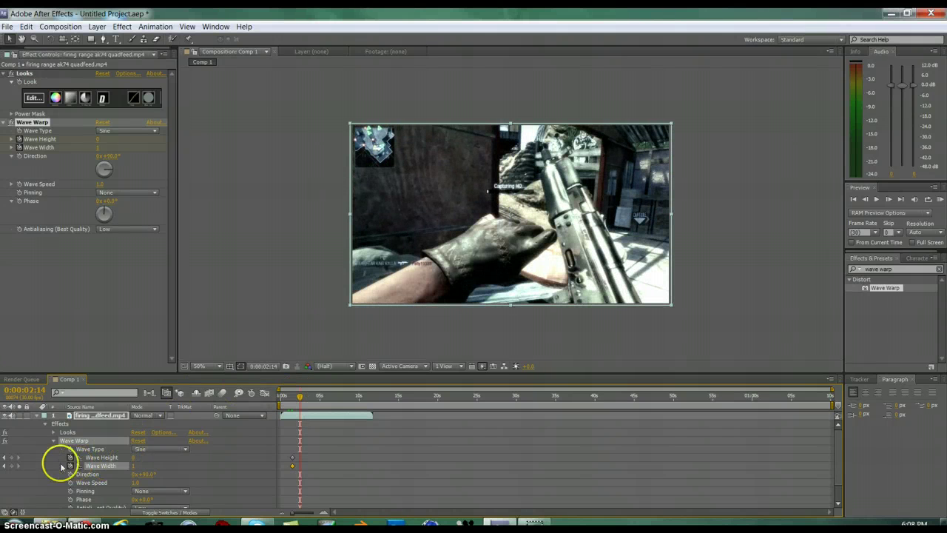
pyautogui.click(11, 459)
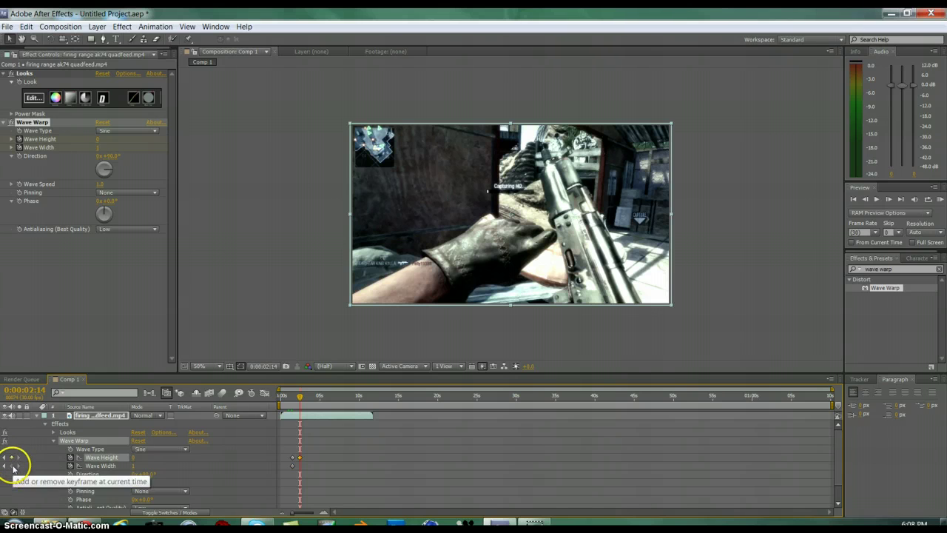
pyautogui.click(12, 466)
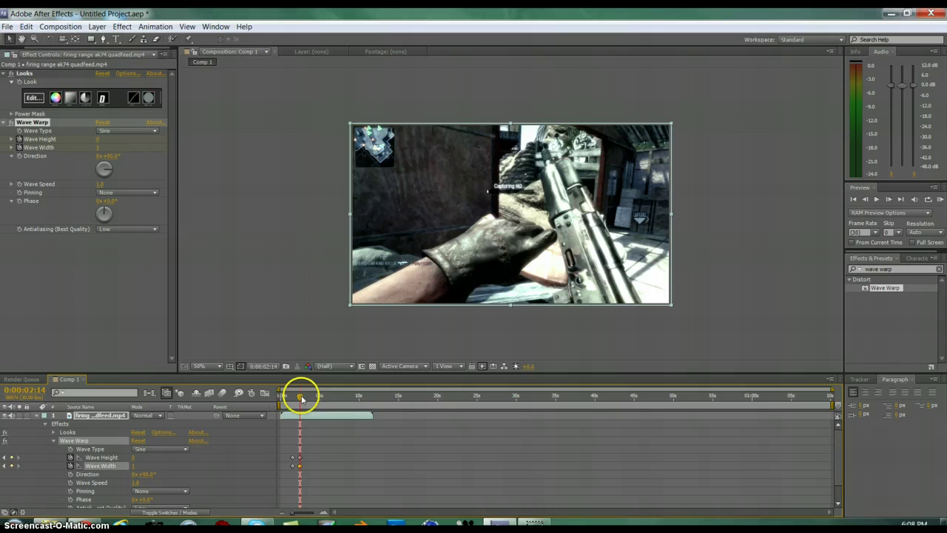
# Step: Increase Wave Height and Wave Width at 0:00:02:12 to keyframe a strong jagged distortion just before the last keyframes
pyautogui.moveTo(300, 400); pyautogui.dragTo(302, 400)
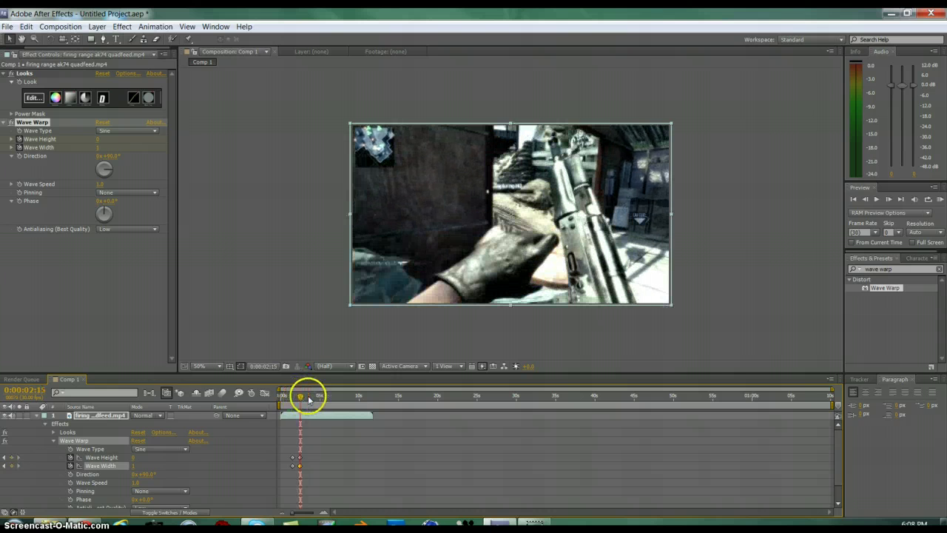
pyautogui.click(865, 201)
pyautogui.click(864, 200)
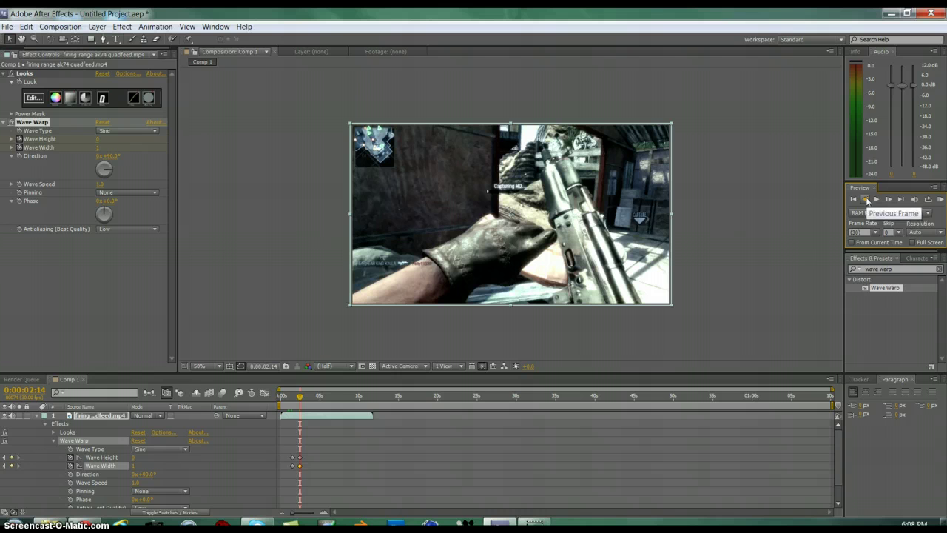
pyautogui.click(867, 201)
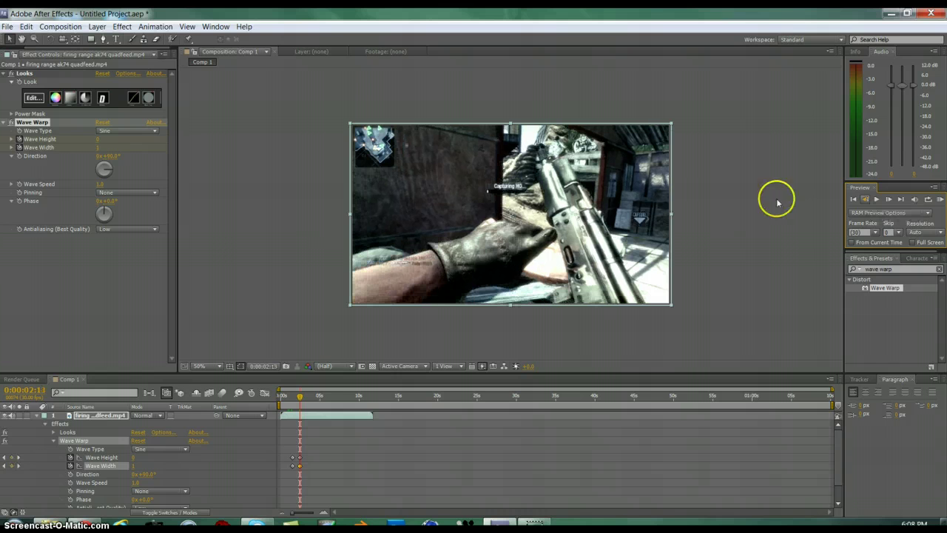
pyautogui.click(867, 201)
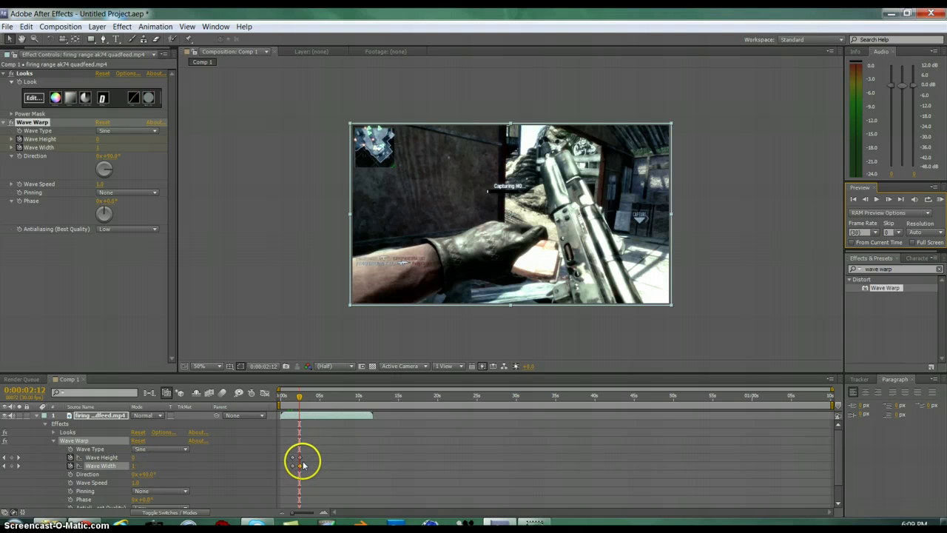
pyautogui.click(132, 458)
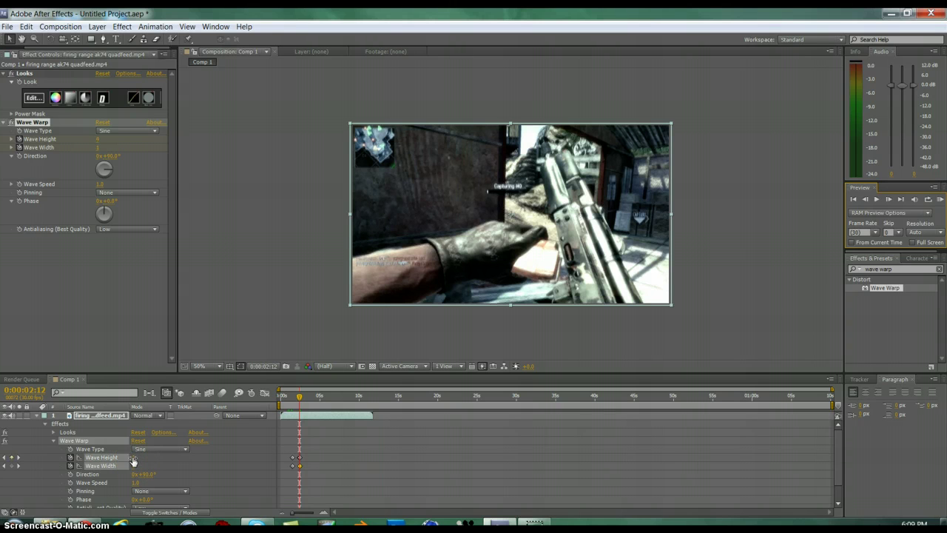
pyautogui.moveTo(133, 460)
pyautogui.mouseDown()
pyautogui.moveTo(149, 460)
pyautogui.moveTo(133, 468)
pyautogui.moveTo(134, 458)
pyautogui.moveTo(134, 469)
pyautogui.mouseUp()
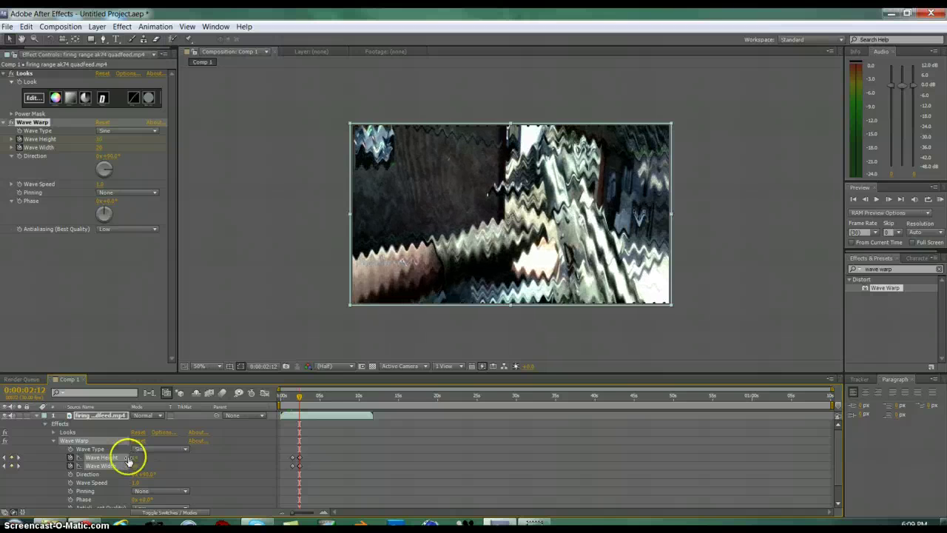
# Step: Set the Wave Warp keyframes at 0:00:02:12 to a Wave Height of 12 and a Wave Width of 27
pyautogui.moveTo(128, 460); pyautogui.dragTo(135, 471)
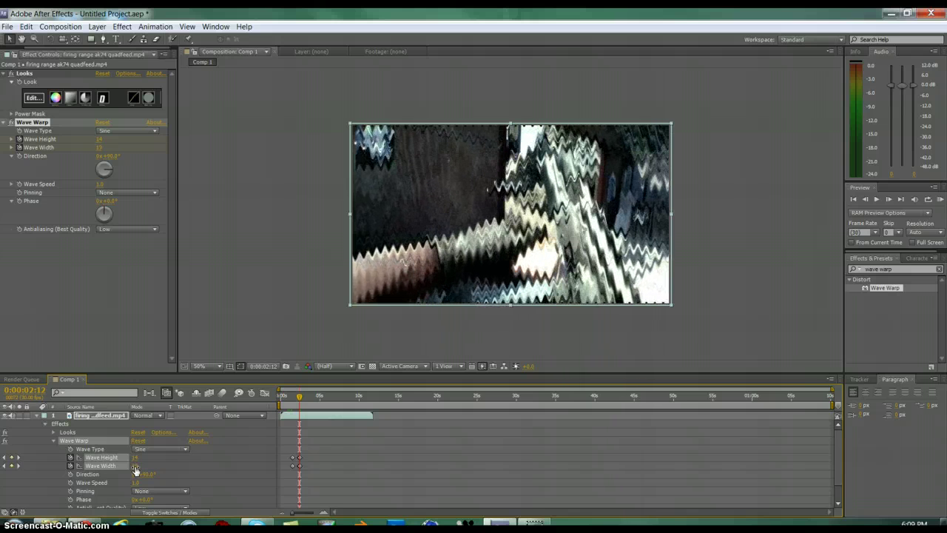
pyautogui.moveTo(135, 471)
pyautogui.mouseDown()
pyautogui.moveTo(126, 464)
pyautogui.moveTo(165, 462)
pyautogui.moveTo(136, 459)
pyautogui.mouseUp()
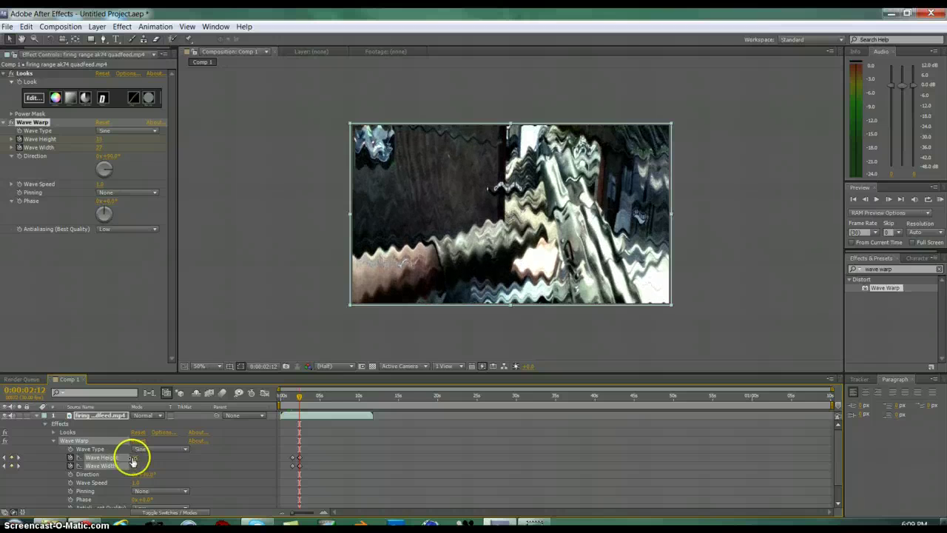
pyautogui.moveTo(133, 461); pyautogui.dragTo(135, 459)
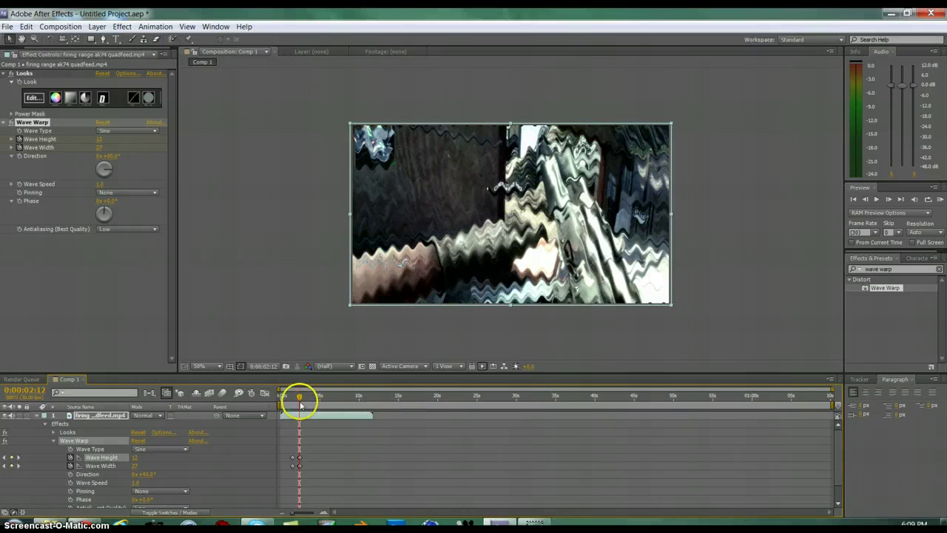
# Step: Keyframe Wave Height at 12 and Wave Width at 27 at 0:00:01:17, just after the starting keyframes
pyautogui.moveTo(299, 399); pyautogui.dragTo(295, 400)
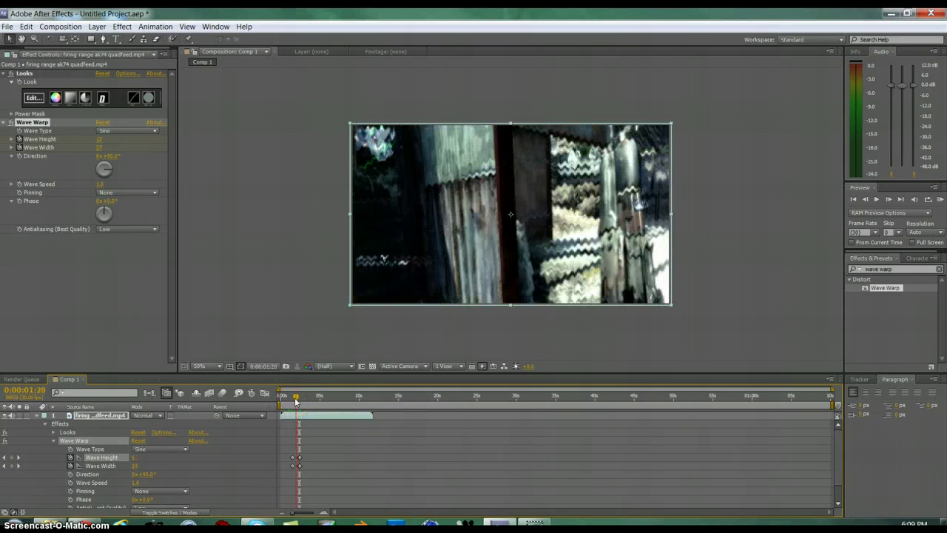
pyautogui.moveTo(293, 401)
pyautogui.mouseDown()
pyautogui.moveTo(303, 401)
pyautogui.moveTo(293, 401)
pyautogui.mouseUp()
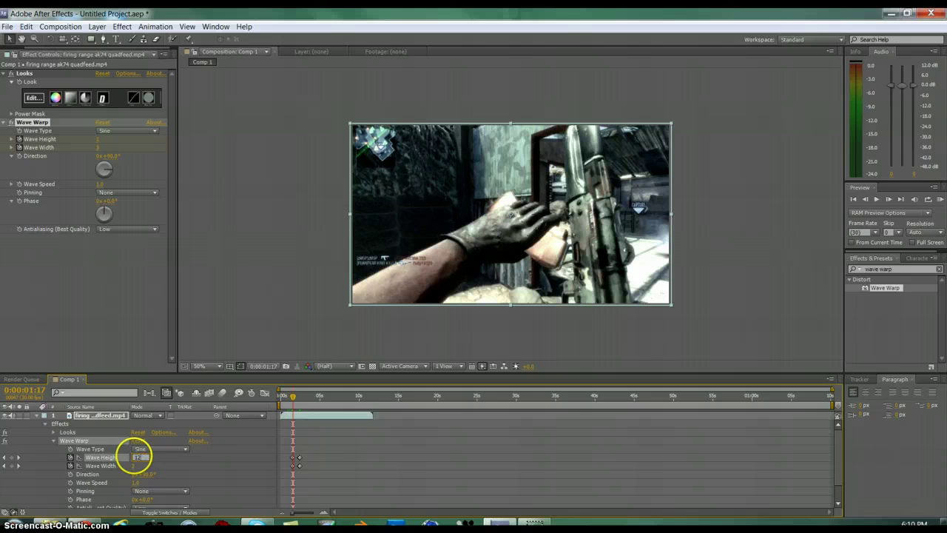
pyautogui.click(139, 466)
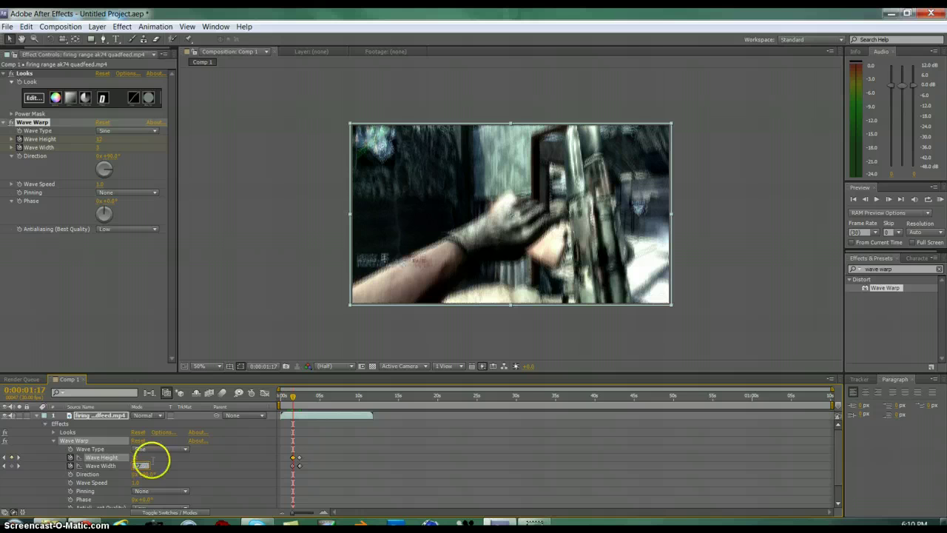
pyautogui.click(176, 467)
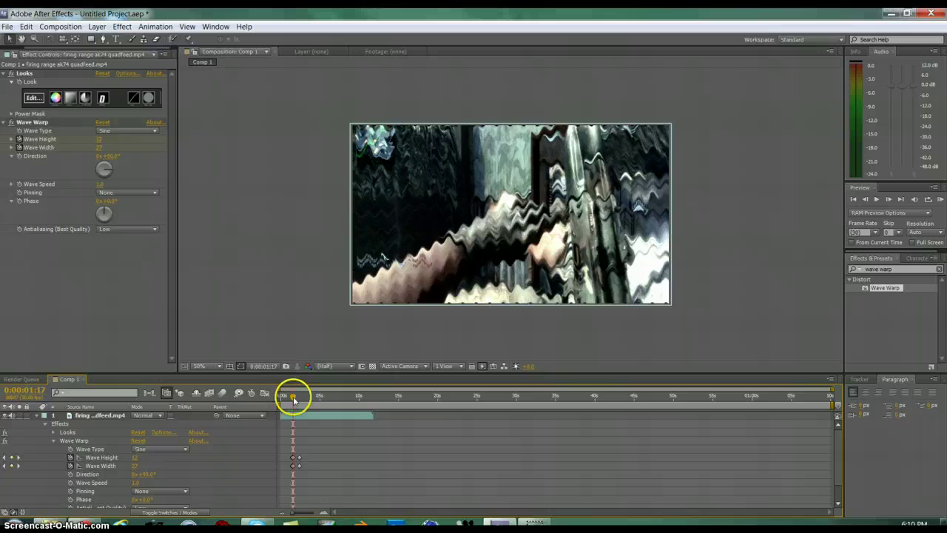
# Step: Start keyframing the Wave Warp Phase at 0:00:01:15 and set it to 273° at 0:00:02:12
pyautogui.moveTo(293, 398)
pyautogui.mouseDown()
pyautogui.moveTo(305, 400)
pyautogui.moveTo(294, 399)
pyautogui.mouseUp()
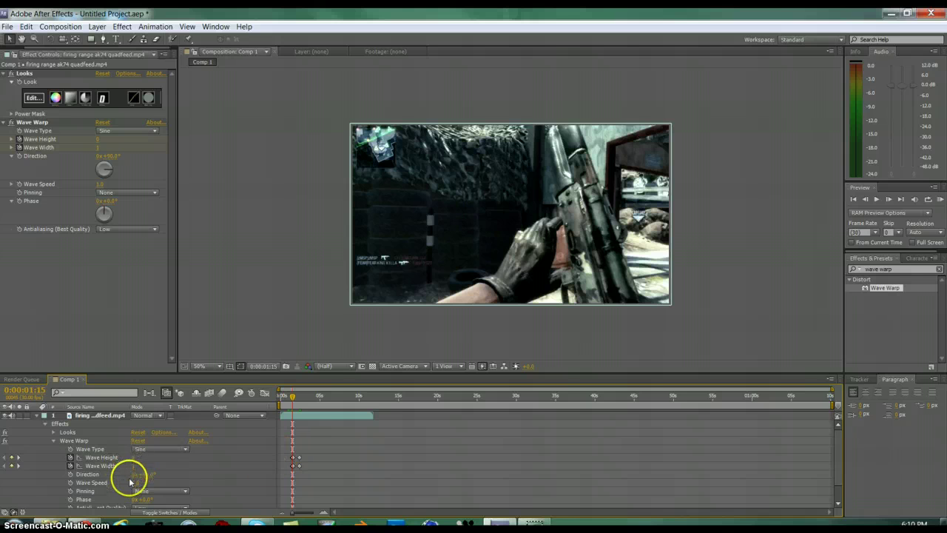
pyautogui.scroll(-1, 130, 481)
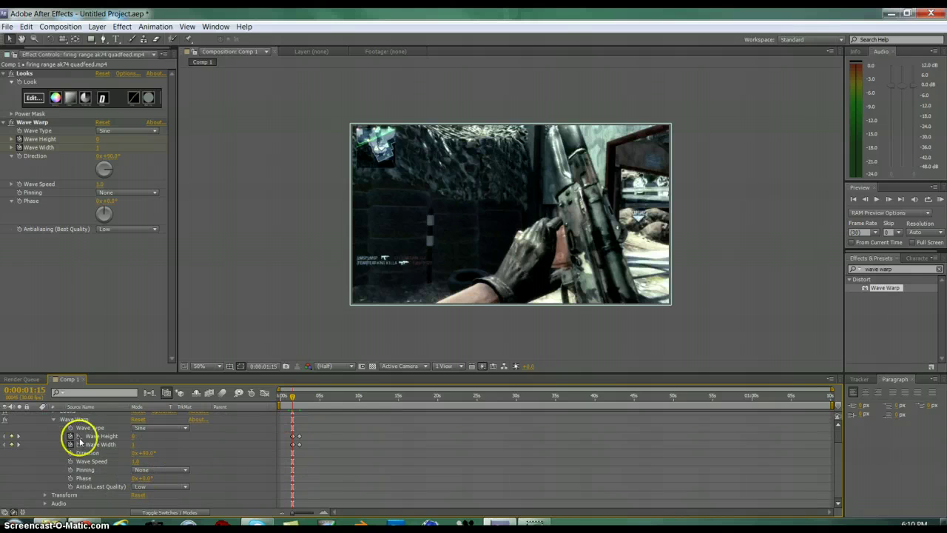
pyautogui.click(71, 478)
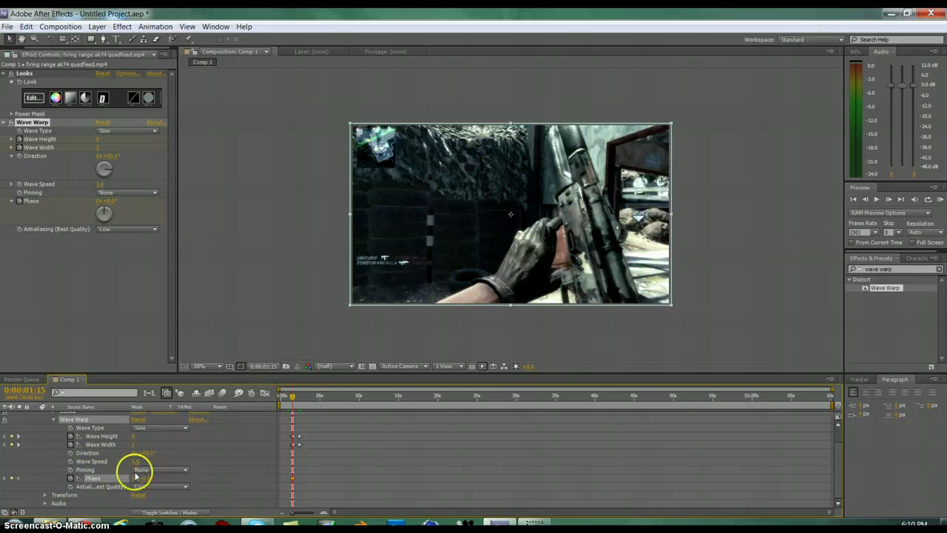
pyautogui.moveTo(292, 395); pyautogui.dragTo(299, 399)
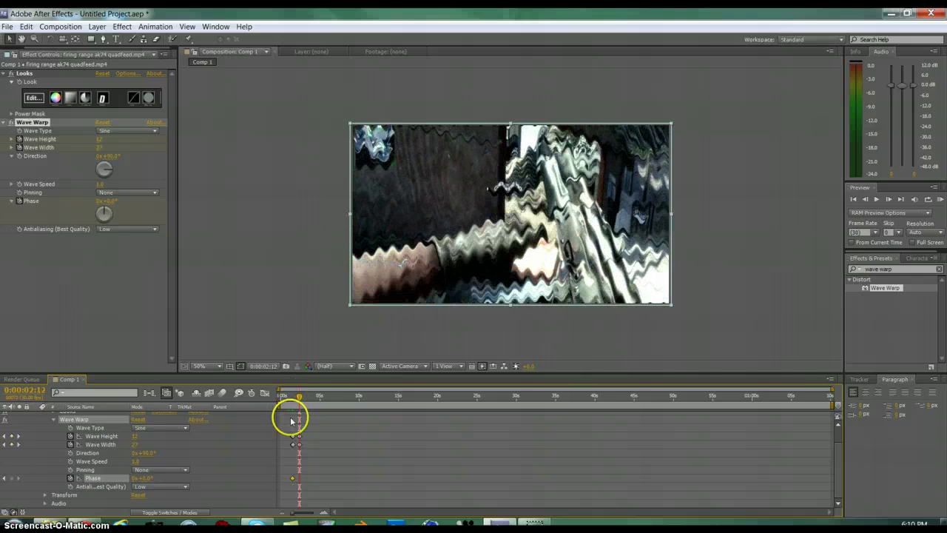
pyautogui.moveTo(144, 480); pyautogui.dragTo(270, 470)
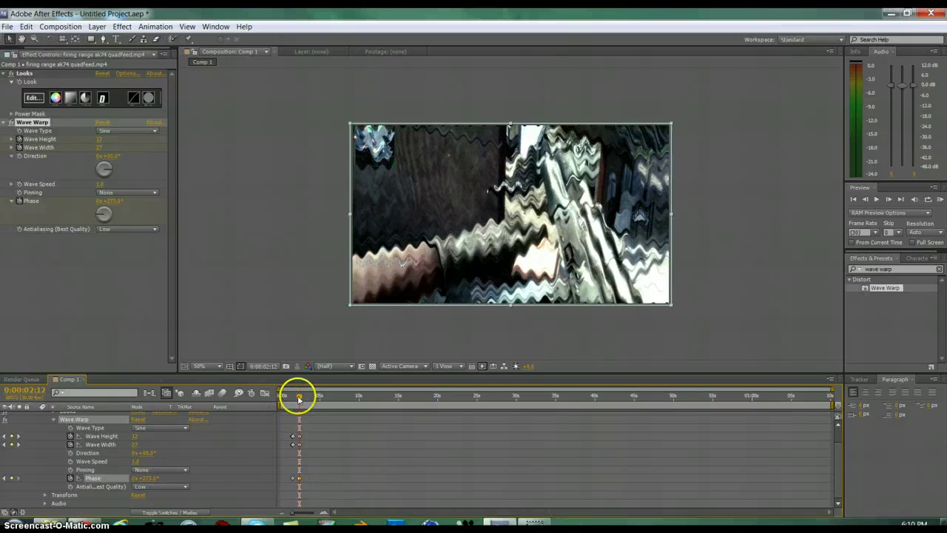
# Step: Select the ending group of Wave Height, Wave Width and Phase keyframes and move them about 20 frames later
pyautogui.moveTo(299, 400)
pyautogui.mouseDown()
pyautogui.moveTo(290, 393)
pyautogui.moveTo(301, 400)
pyautogui.mouseUp()
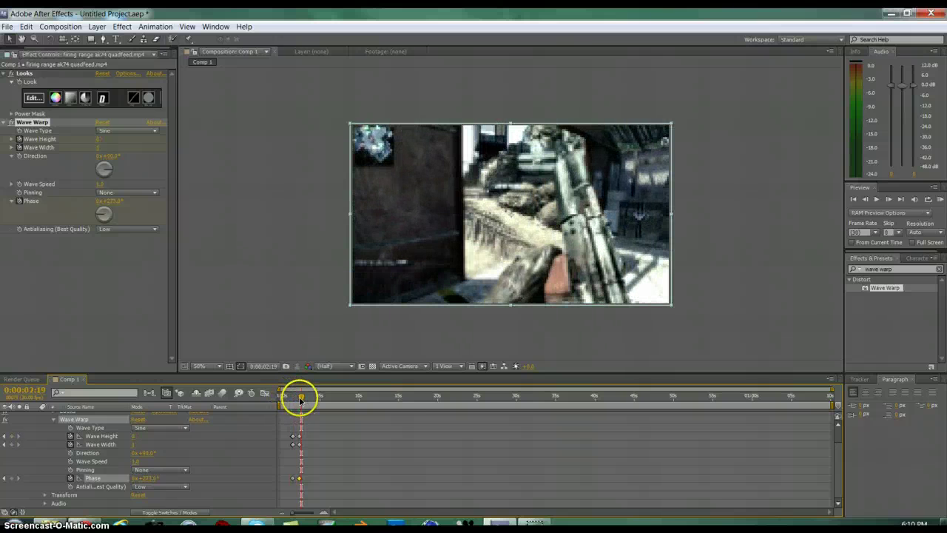
pyautogui.click(301, 436)
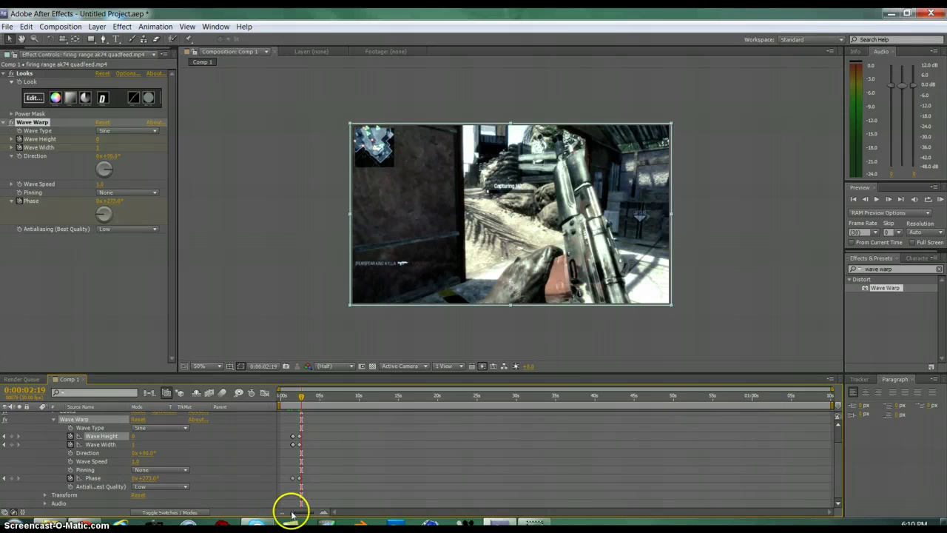
pyautogui.moveTo(292, 513); pyautogui.dragTo(312, 513)
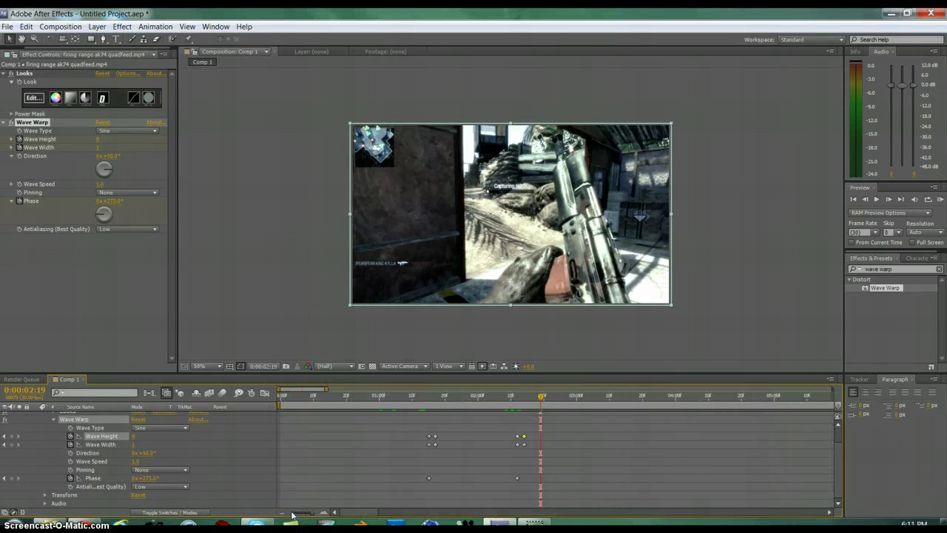
pyautogui.click(524, 436)
pyautogui.click(524, 437)
pyautogui.keyDown('shift'); pyautogui.click(517, 437); pyautogui.keyUp('shift')
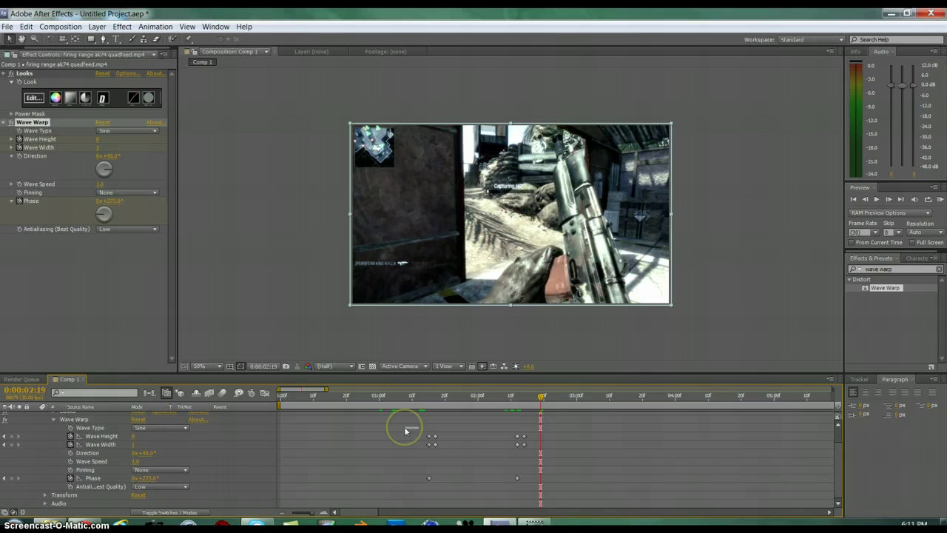
pyautogui.moveTo(405, 427); pyautogui.dragTo(555, 490)
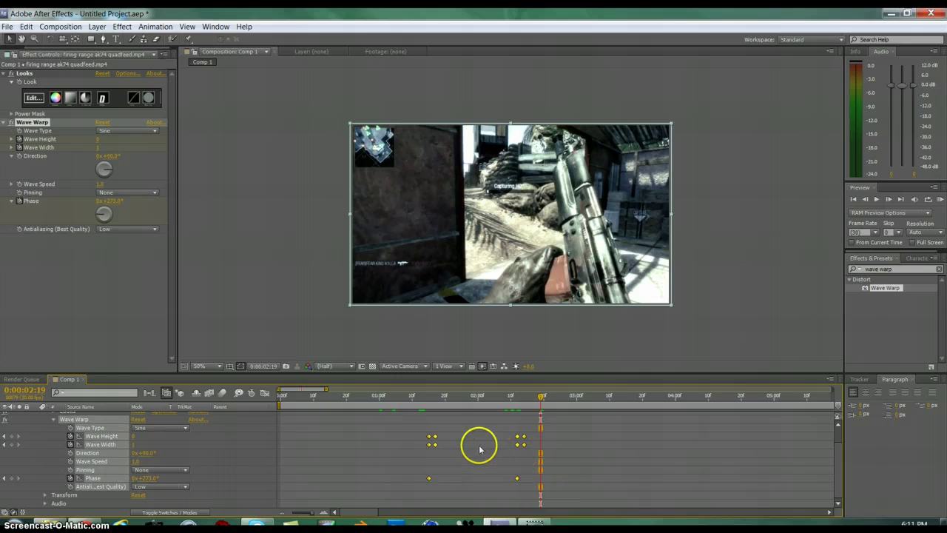
pyautogui.click(485, 441)
pyautogui.moveTo(506, 426); pyautogui.dragTo(544, 481)
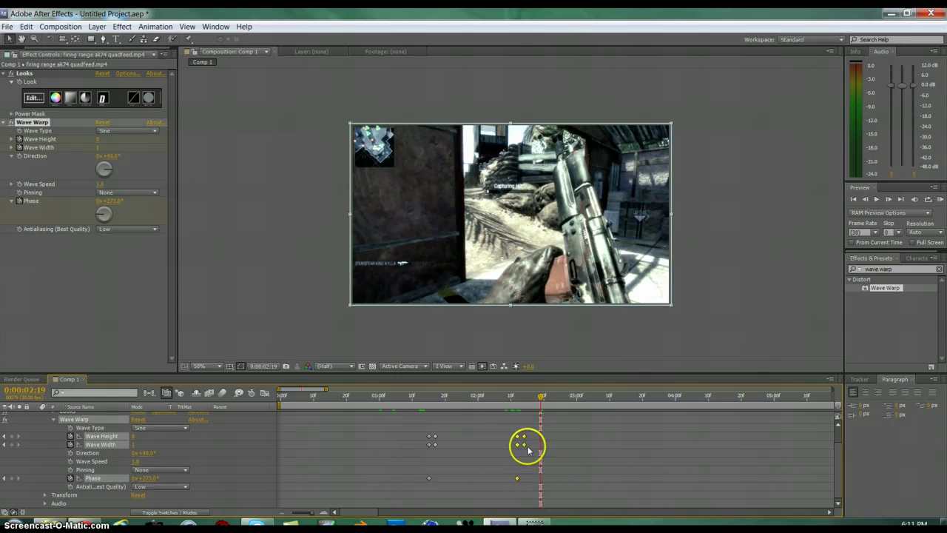
pyautogui.hotkey('alt', 'shift', 'Right')
pyautogui.hotkey('alt', 'shift', 'Right')
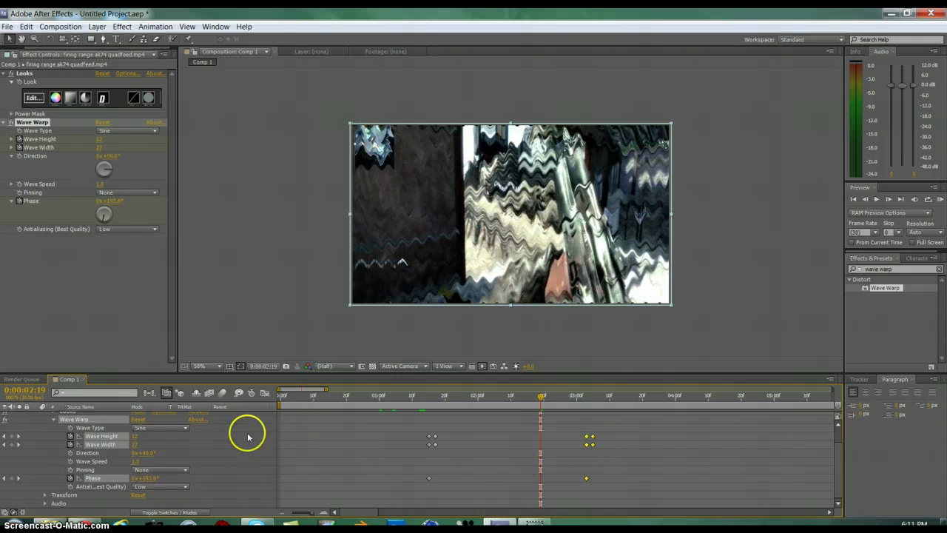
# Step: RAM preview the composition, and move the ending group of Wave Warp keyframes earlier so it starts at 0:00:02:02
pyautogui.click(940, 200)
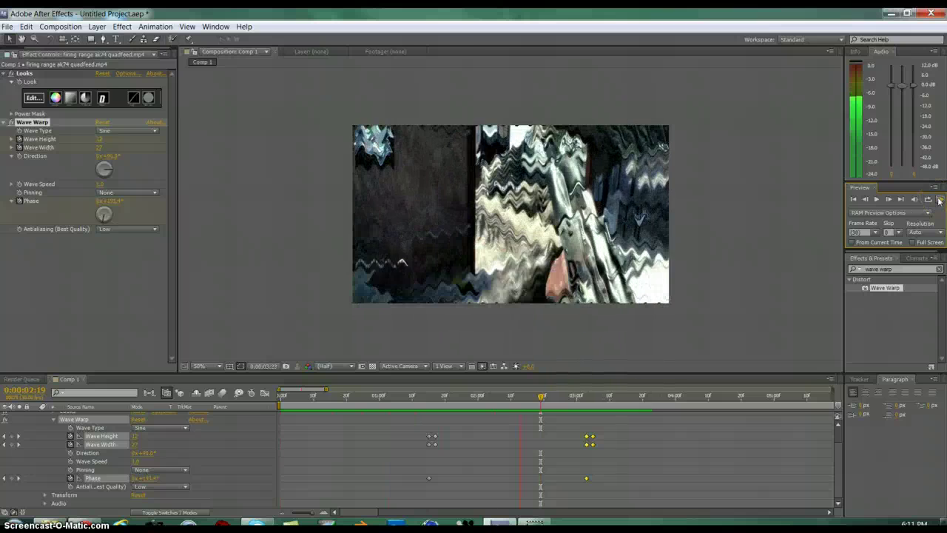
pyautogui.click(938, 200)
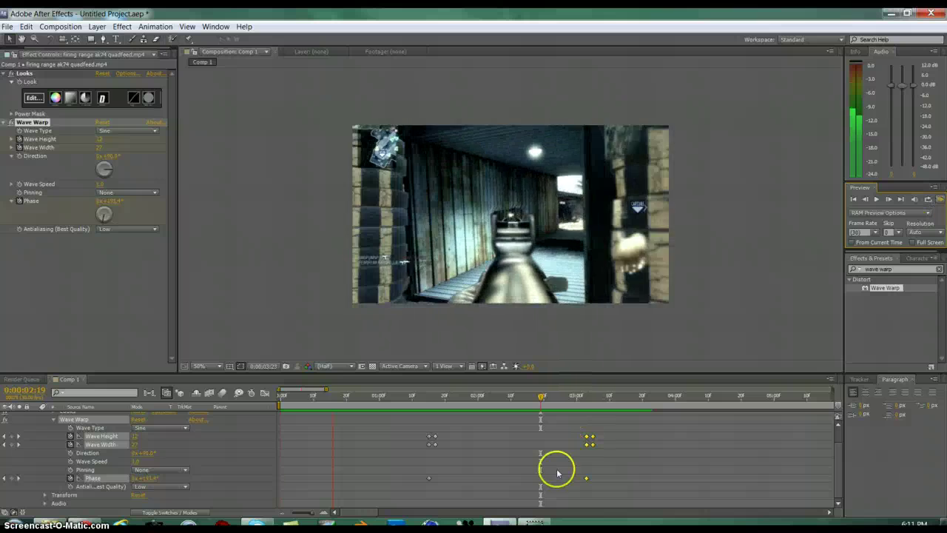
pyautogui.moveTo(463, 400); pyautogui.dragTo(435, 396)
pyautogui.moveTo(589, 456); pyautogui.dragTo(490, 434)
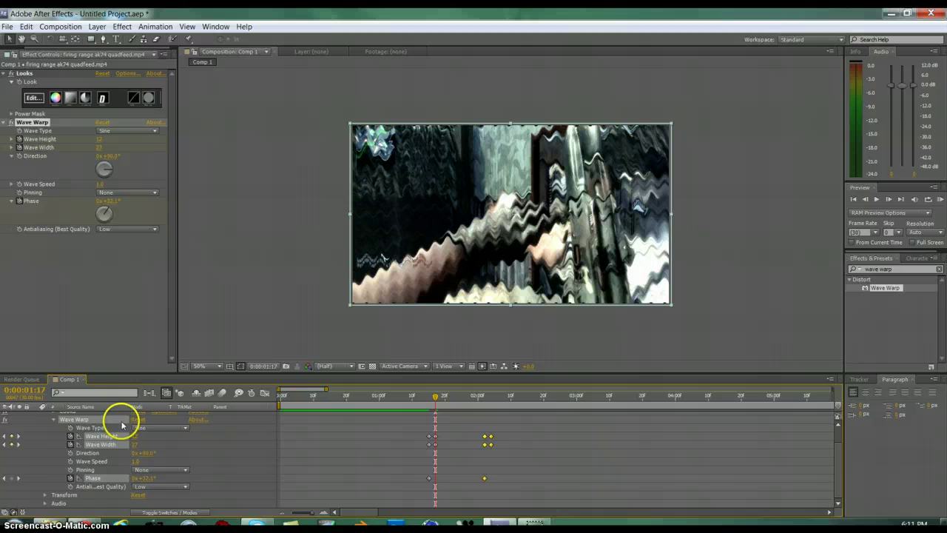
# Step: Reduce the distortion at 0:00:01:17 by setting Wave Height to 6 and Wave Width to 5
pyautogui.moveTo(135, 437); pyautogui.dragTo(132, 437)
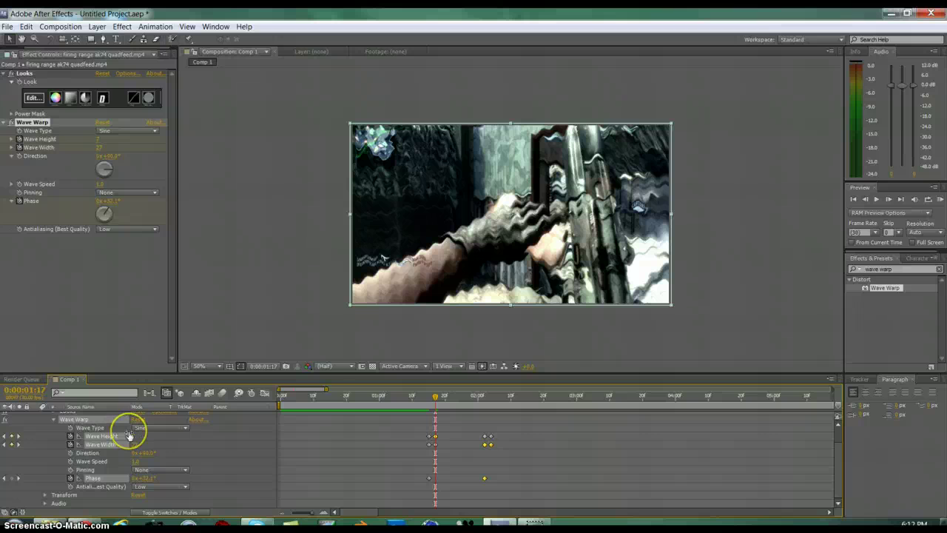
pyautogui.moveTo(130, 436); pyautogui.dragTo(131, 436)
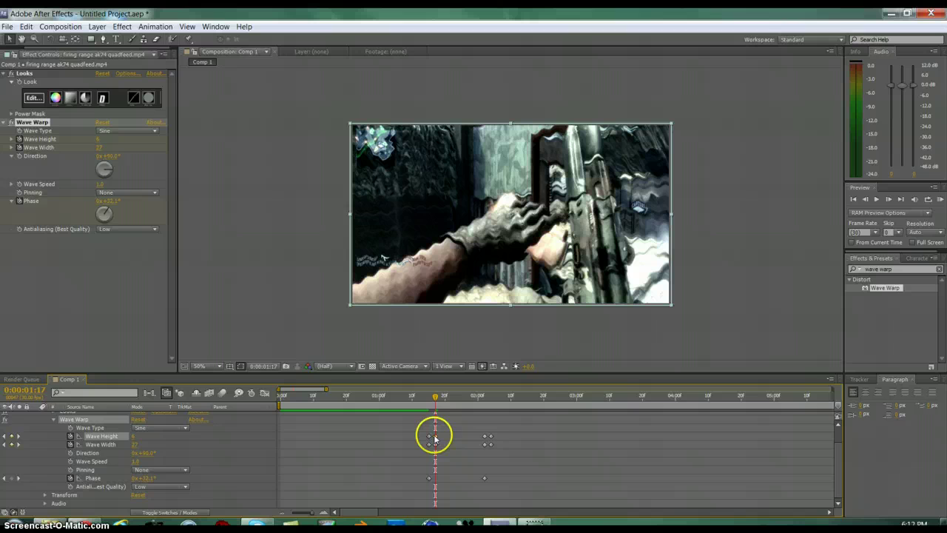
pyautogui.hotkey('ctrl', 'v')
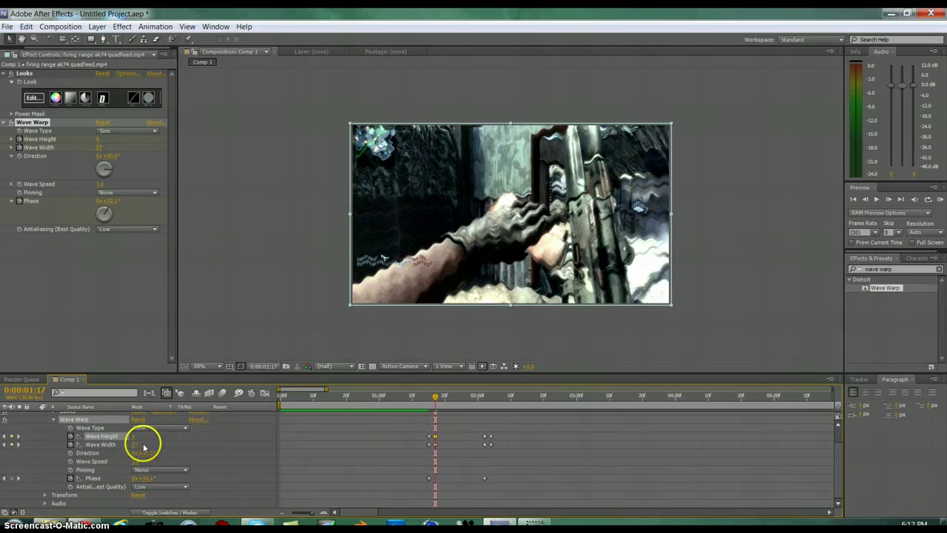
pyautogui.moveTo(136, 447); pyautogui.dragTo(24, 447)
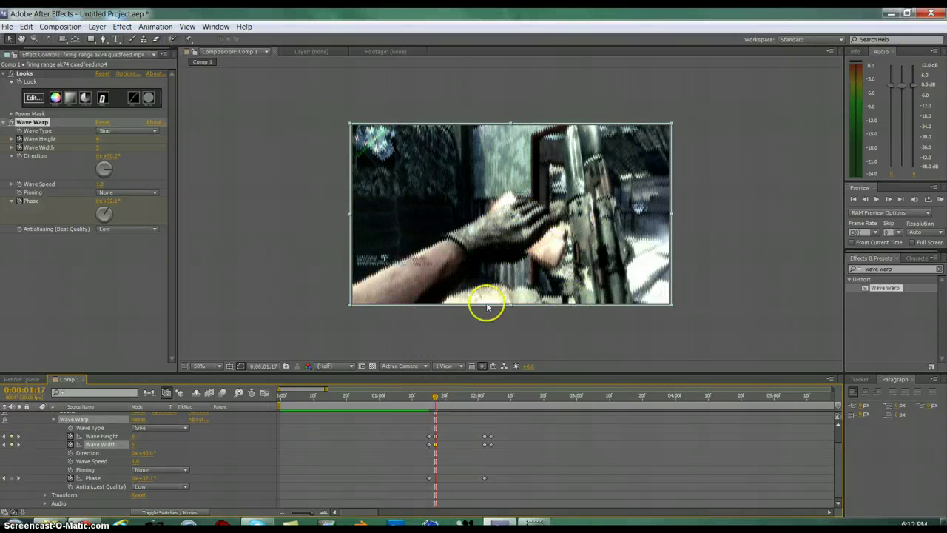
# Step: Set the keyframes at 0:00:02:02 to a Wave Height of 6 and a Wave Width of 5
pyautogui.moveTo(437, 398); pyautogui.dragTo(483, 398)
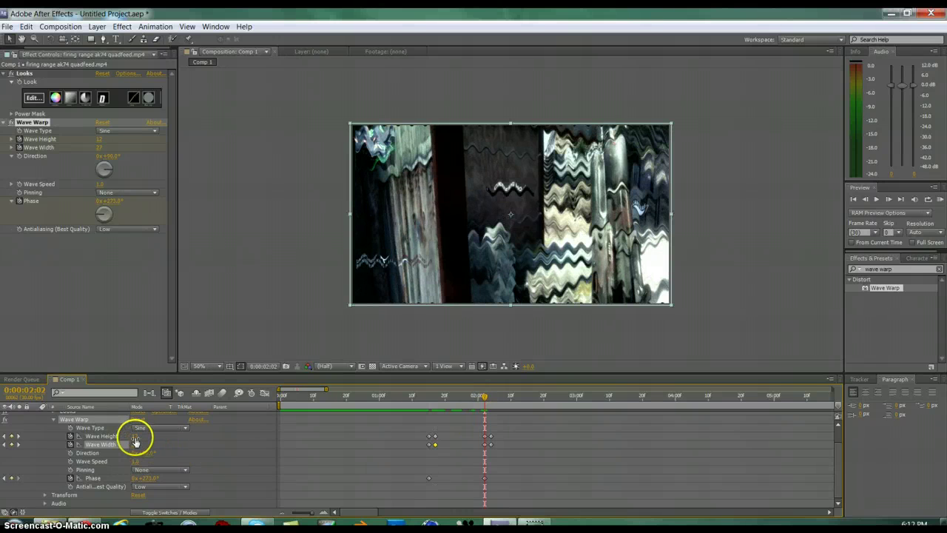
pyautogui.moveTo(136, 442); pyautogui.dragTo(135, 446)
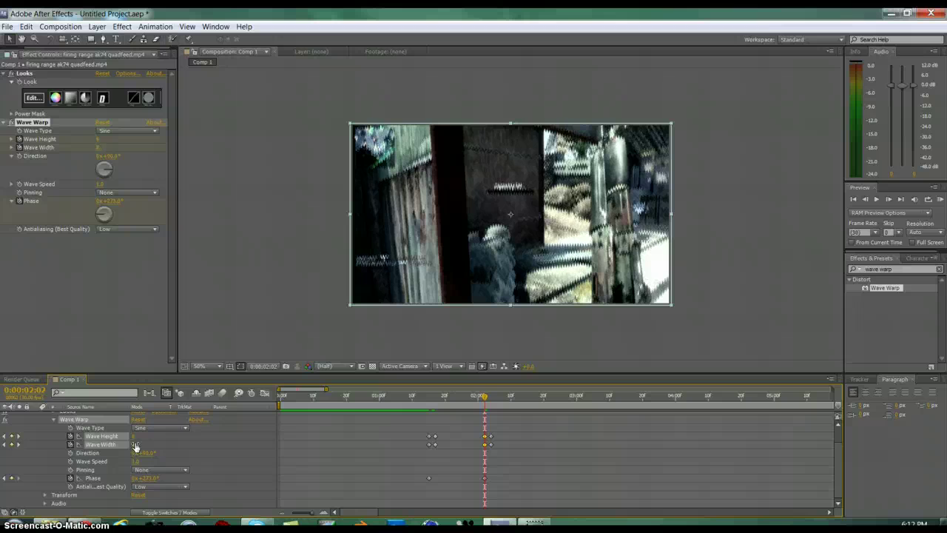
pyautogui.click(463, 436)
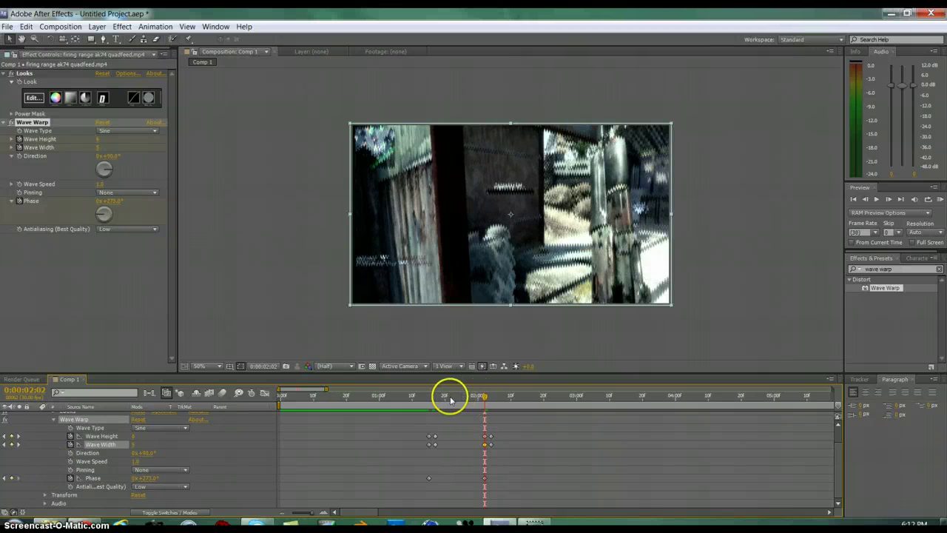
# Step: Return to 0:00:01:17 and rotate the Wave Warp Direction to 114°
pyautogui.moveTo(427, 400)
pyautogui.mouseDown()
pyautogui.moveTo(417, 395)
pyautogui.moveTo(436, 400)
pyautogui.mouseUp()
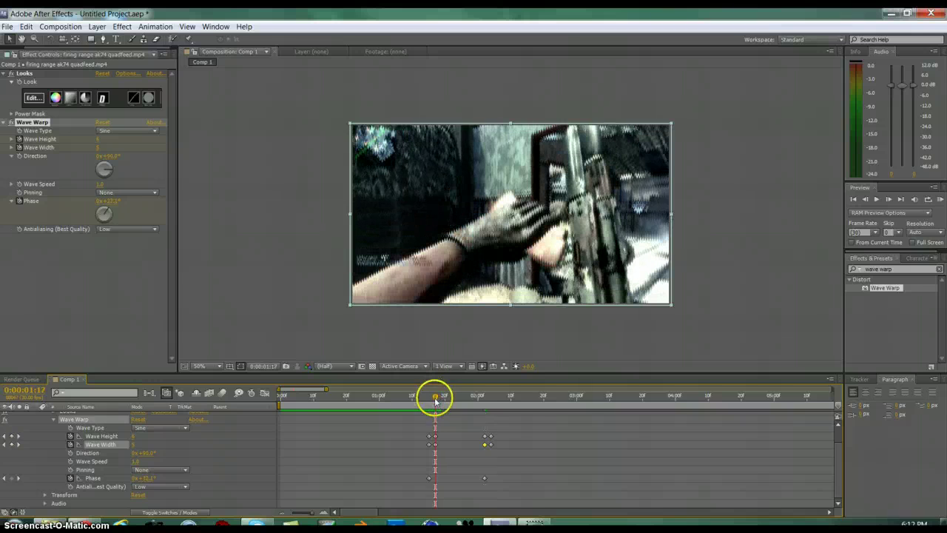
pyautogui.click(111, 171)
pyautogui.moveTo(112, 168); pyautogui.dragTo(111, 169)
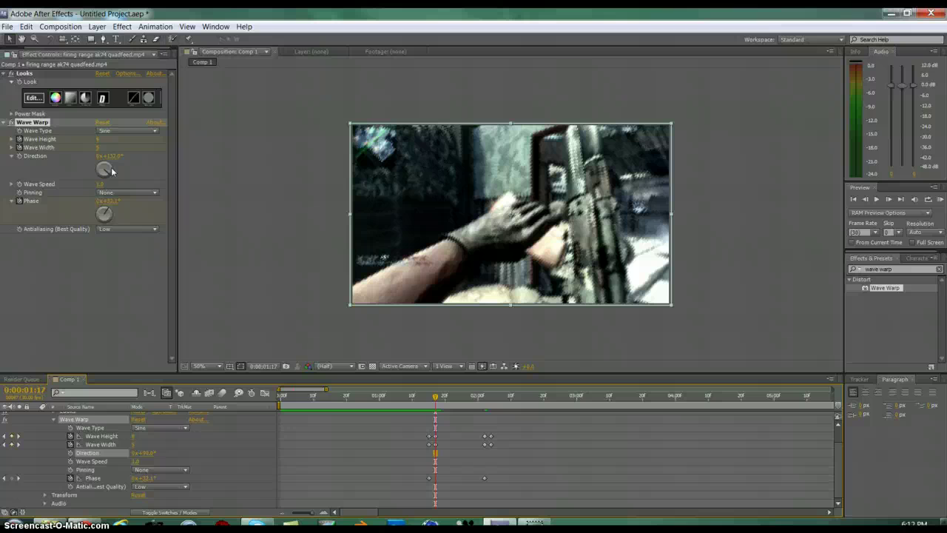
pyautogui.moveTo(112, 172)
pyautogui.mouseDown()
pyautogui.moveTo(114, 163)
pyautogui.moveTo(104, 166)
pyautogui.moveTo(115, 169)
pyautogui.moveTo(114, 160)
pyautogui.moveTo(122, 177)
pyautogui.mouseUp()
pyautogui.click(105, 166)
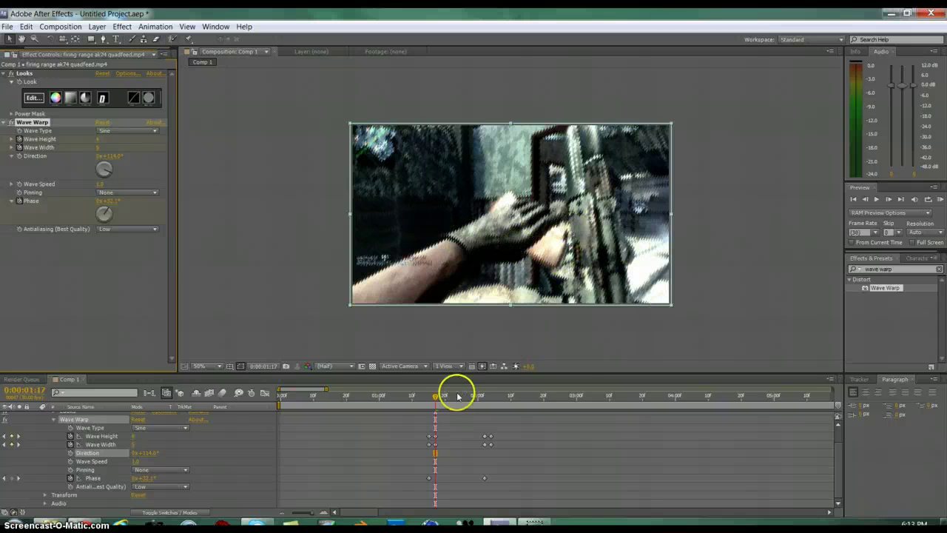
# Step: Scrub the composition from 0:00:01:17 to 0:00:02:01 to check the angled Wave Warp distortion
pyautogui.moveTo(435, 399)
pyautogui.mouseDown()
pyautogui.moveTo(422, 399)
pyautogui.moveTo(558, 400)
pyautogui.moveTo(408, 400)
pyautogui.moveTo(528, 398)
pyautogui.moveTo(438, 399)
pyautogui.mouseUp()
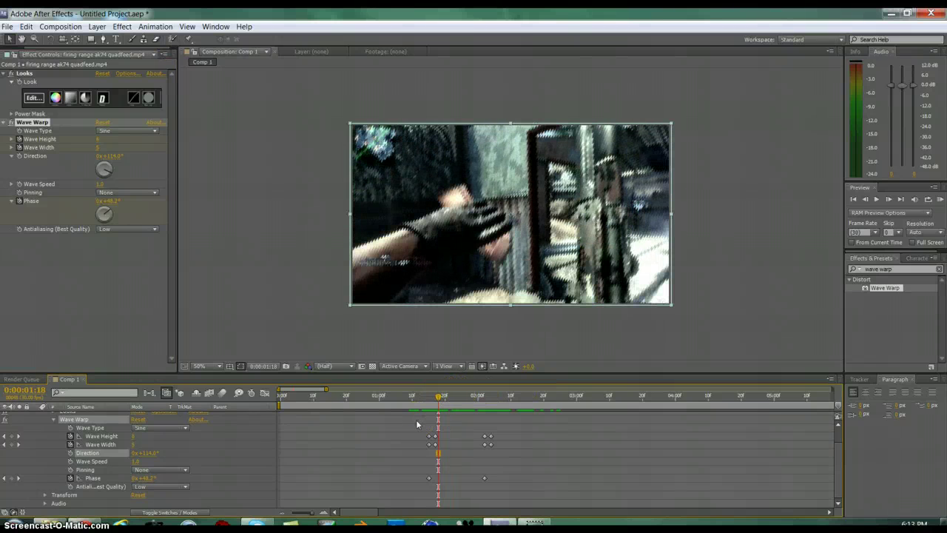
pyautogui.click(400, 431)
pyautogui.moveTo(439, 397); pyautogui.dragTo(481, 396)
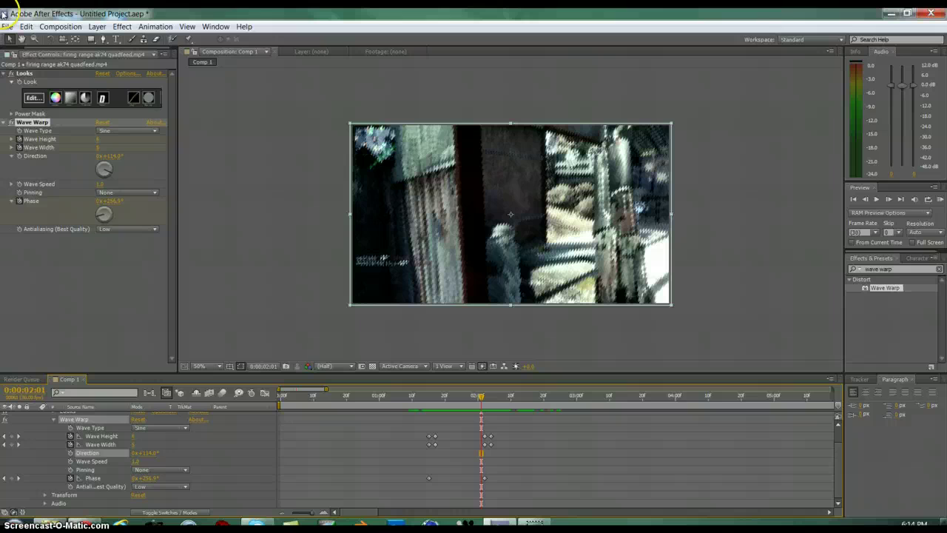